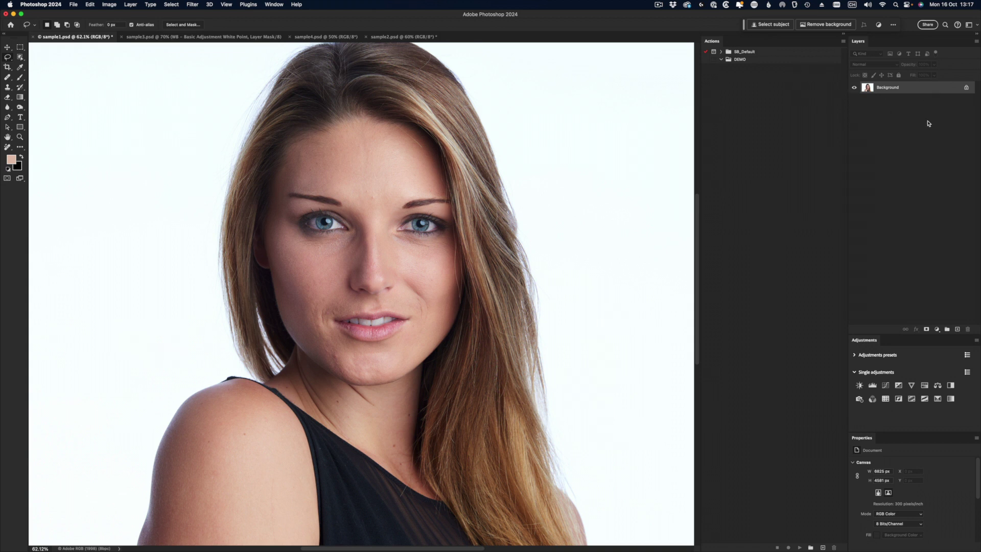
- Look over the sample1, sample2 and sample3 portraits and the SELECT (minus 1px) mask
left_click(309, 37)
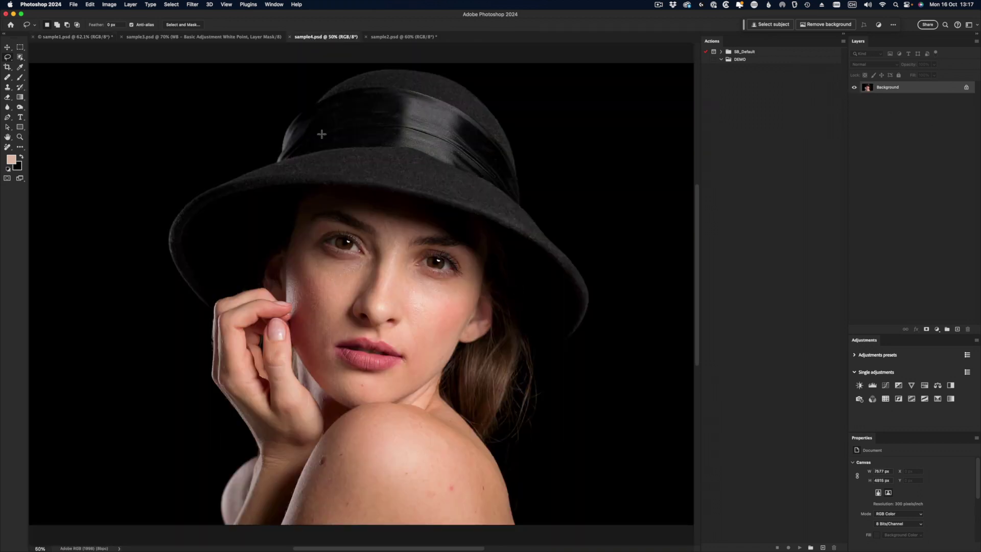
left_click(390, 37)
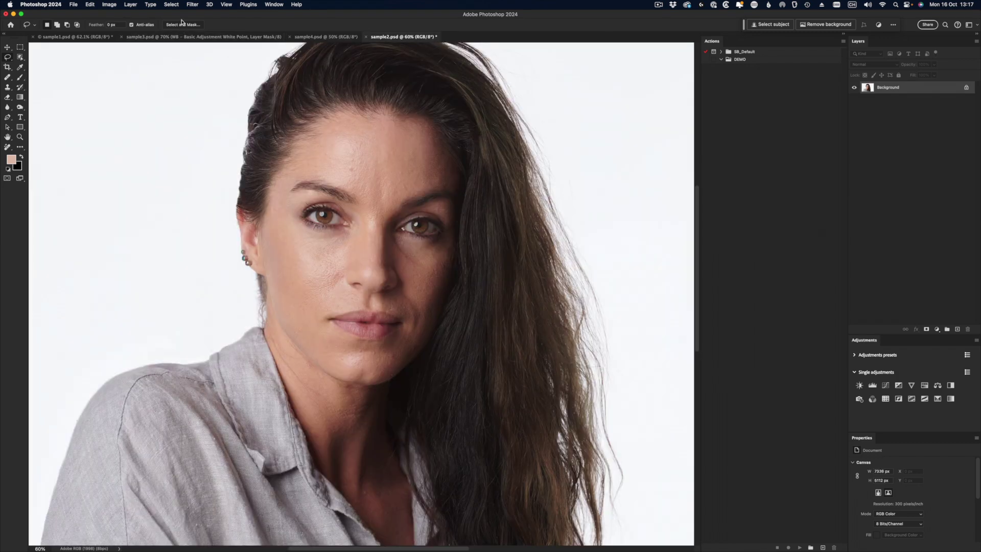
left_click(176, 37)
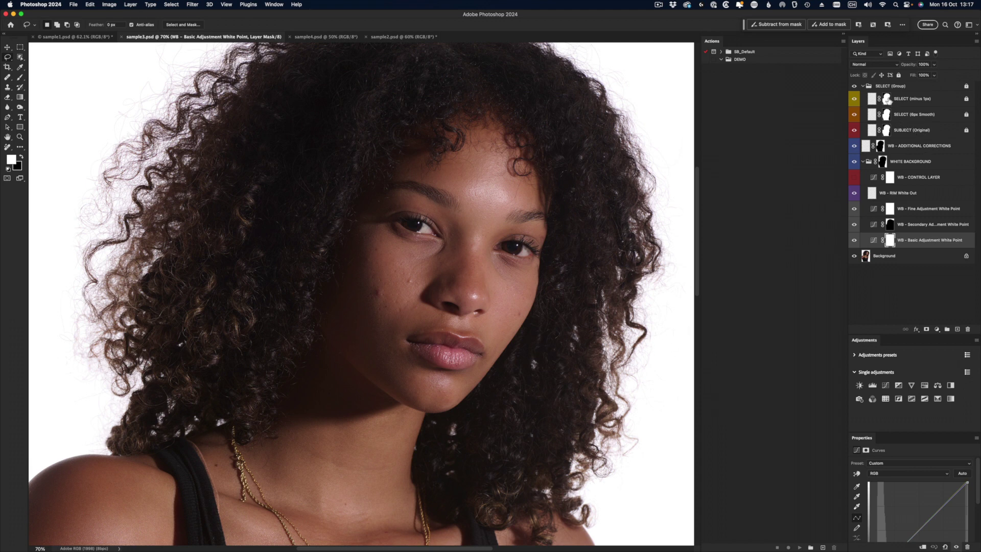
left_click(886, 100, "alt")
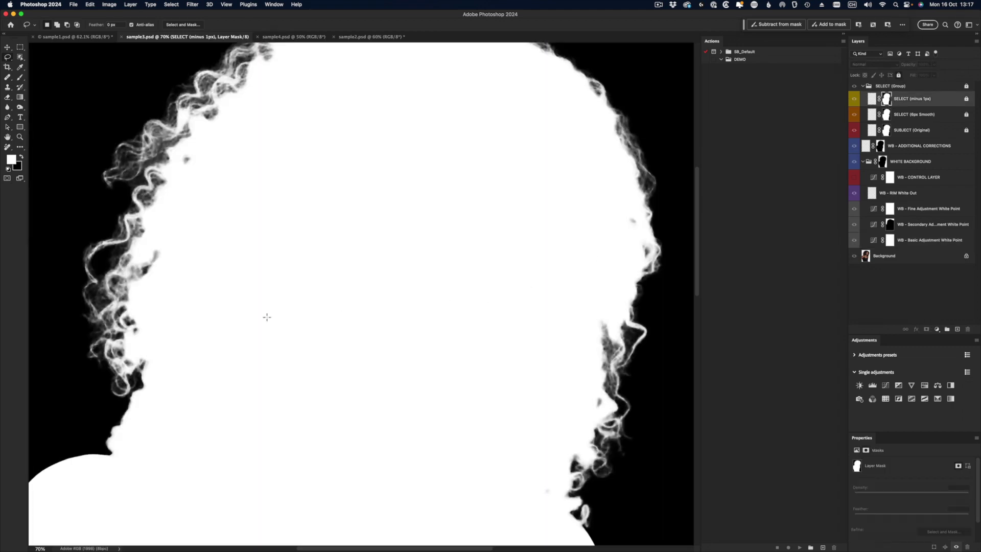
left_click(890, 87)
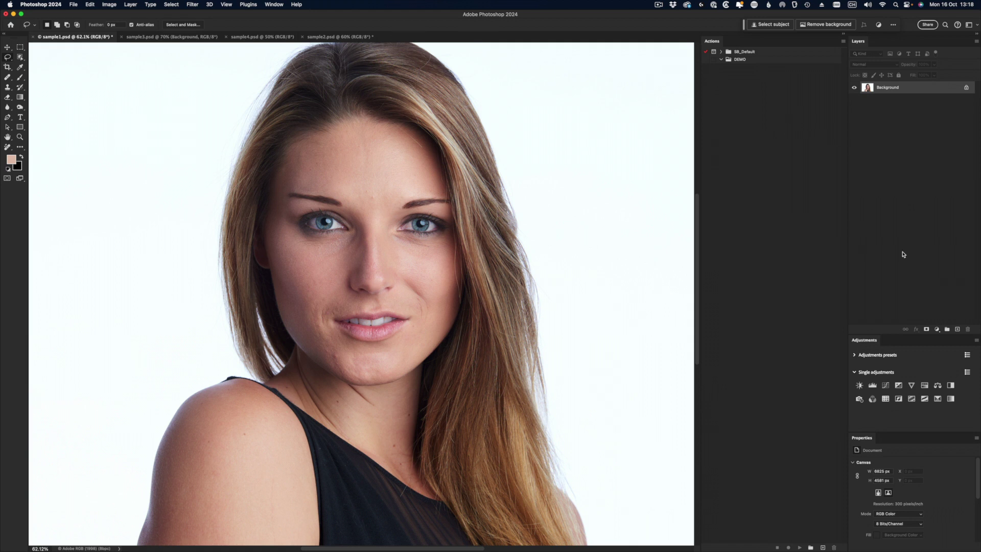
- Add an empty Layer 1 and wrap it in nested groups, one inside another
key("super+shift+n")
key("Return")
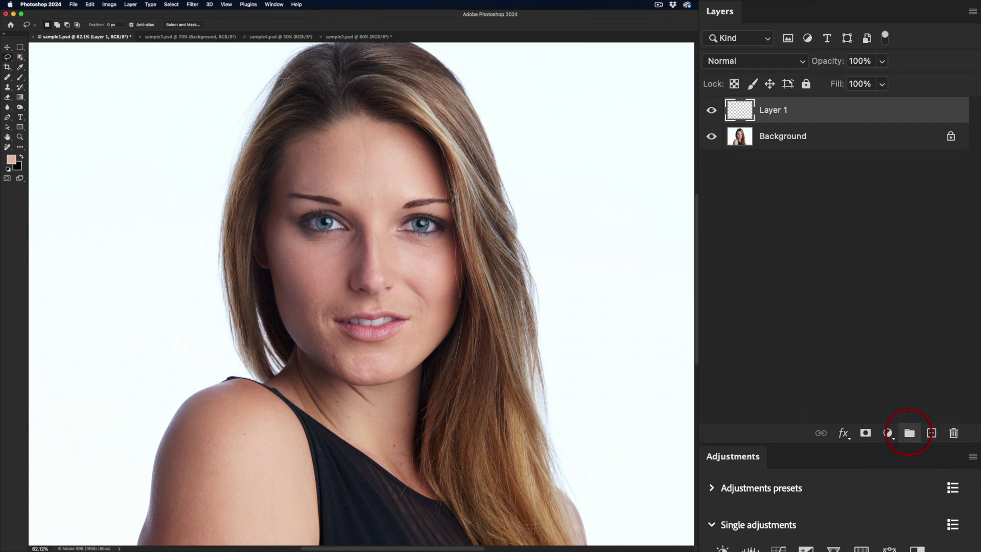
left_click(909, 434)
left_click(909, 435)
left_click(910, 434)
left_click(909, 434)
left_click(909, 434)
left_click(909, 434)
left_click(909, 435)
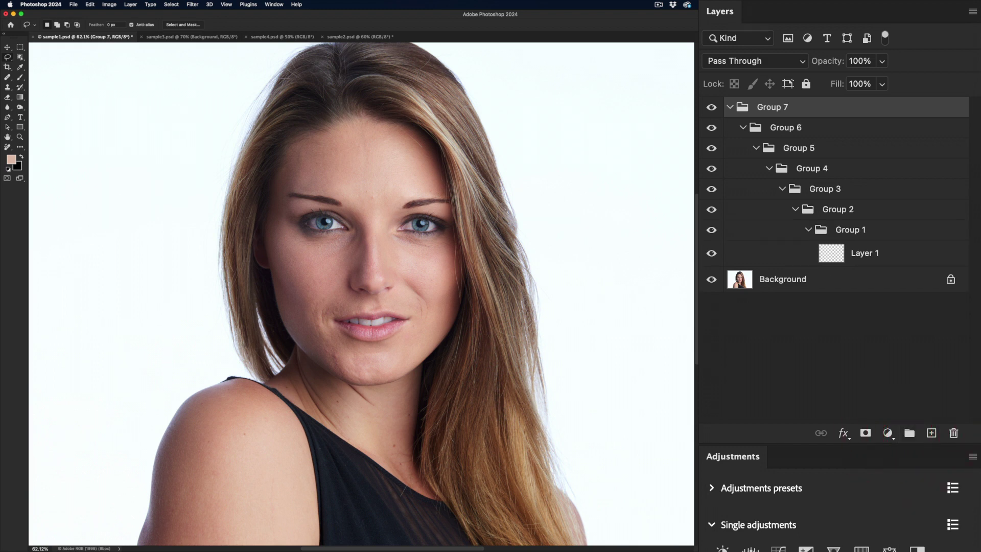
- Duplicate Layer 1 as Layer 1 copy, then reposition the original Layer 1 in the stack
left_click(831, 260)
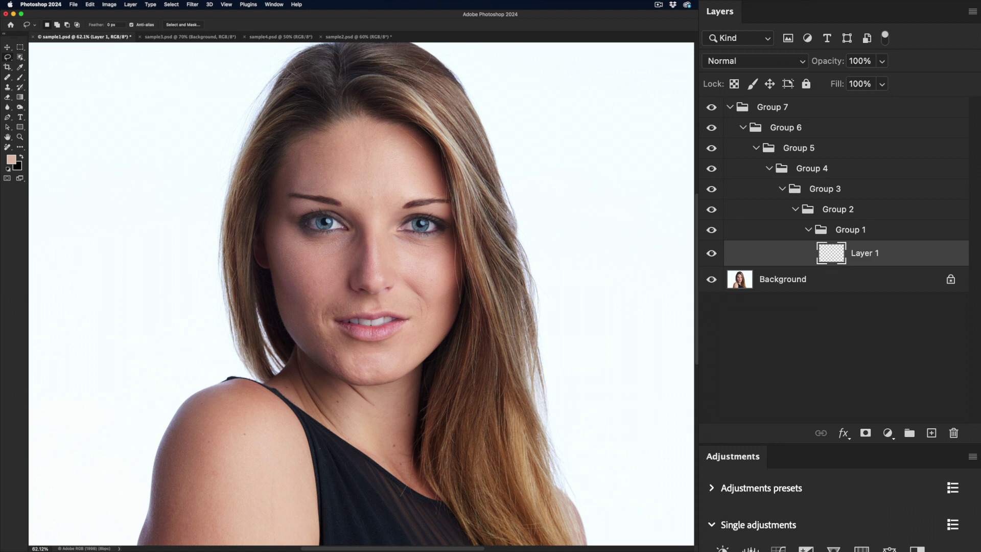
key("super+j")
left_click(835, 281)
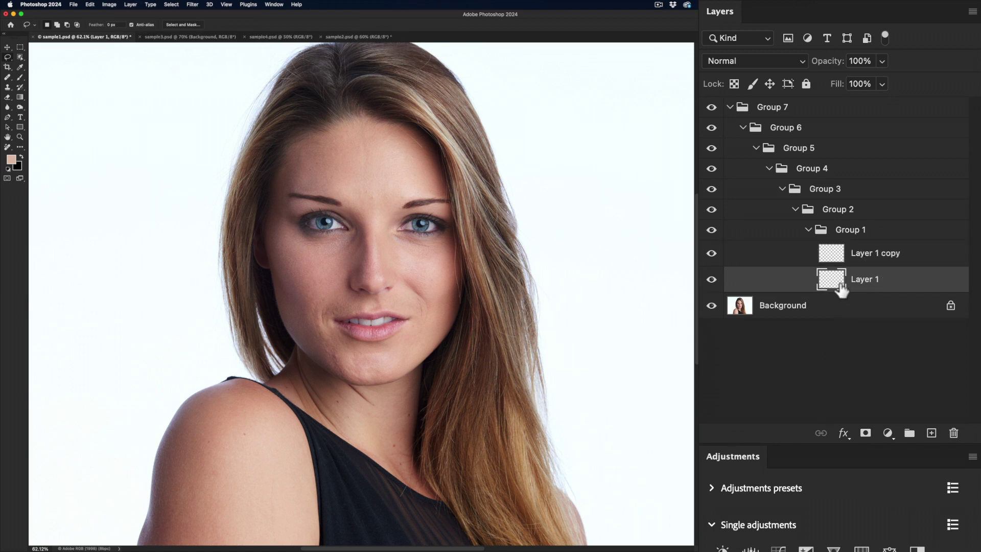
left_click_drag(837, 281, 828, 332)
left_click_drag(832, 280, 784, 130)
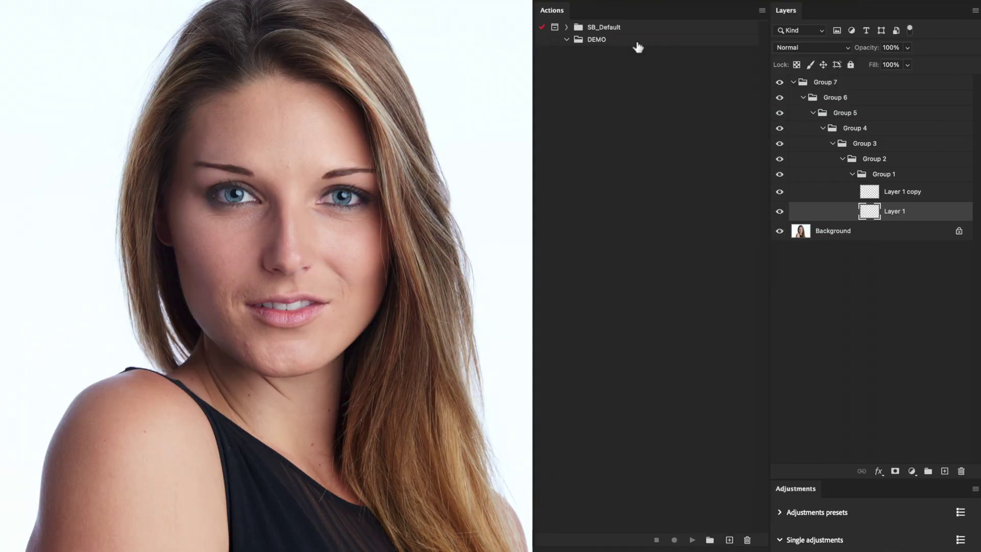
left_click(637, 41)
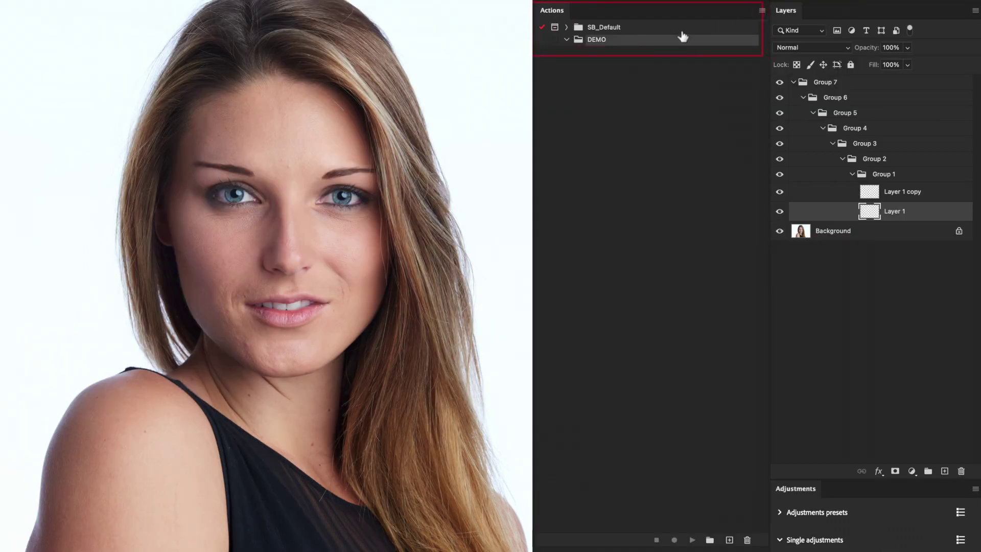
left_click(664, 30)
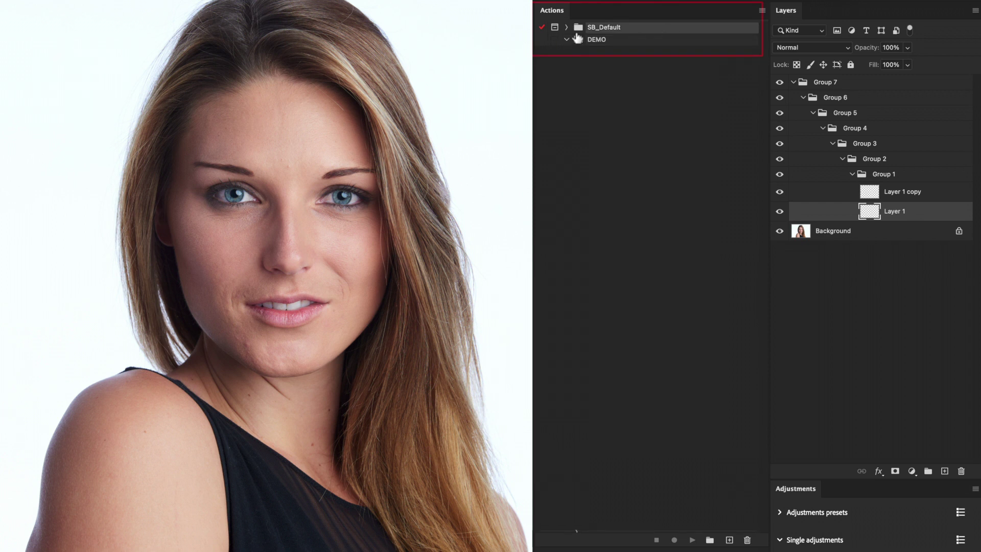
left_click(568, 29)
left_click(568, 29)
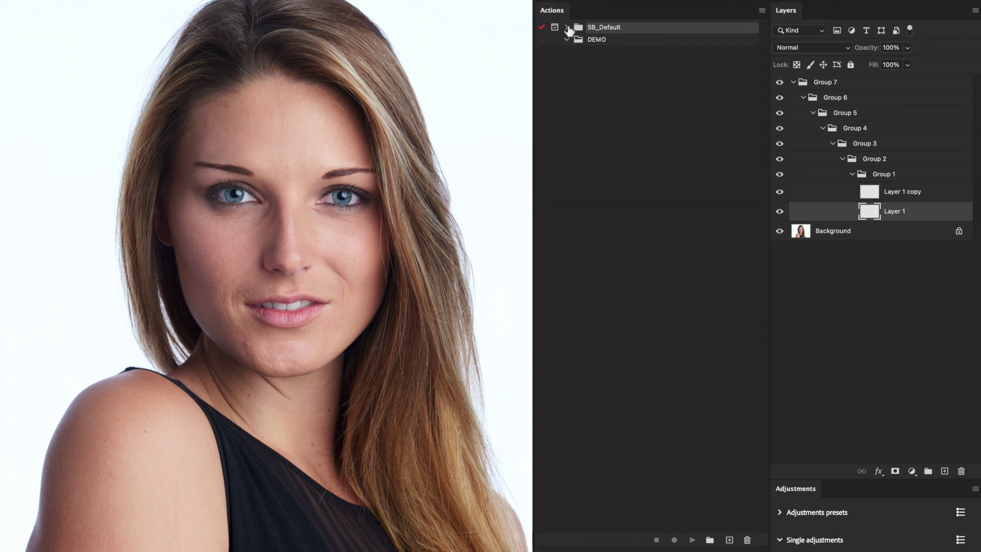
left_click(632, 39)
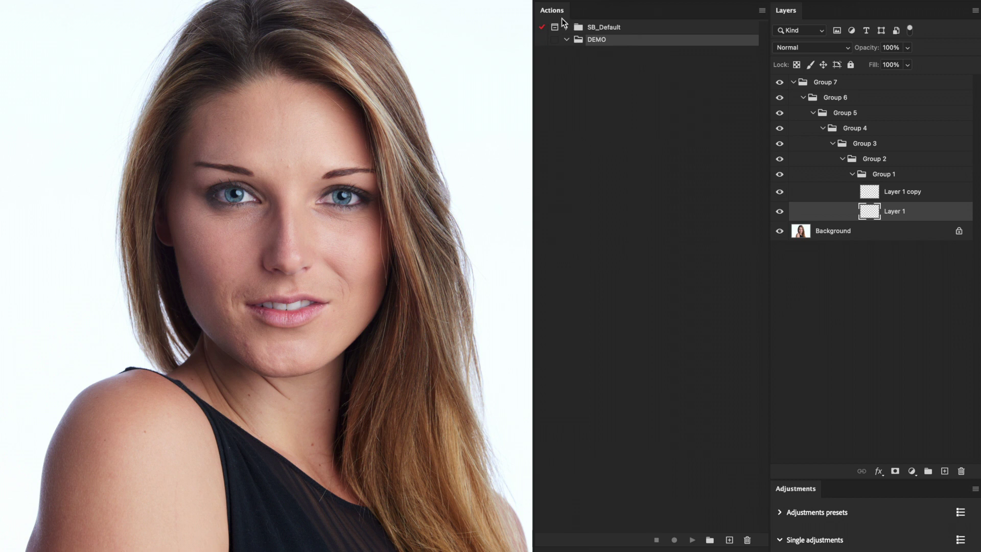
left_click(761, 11)
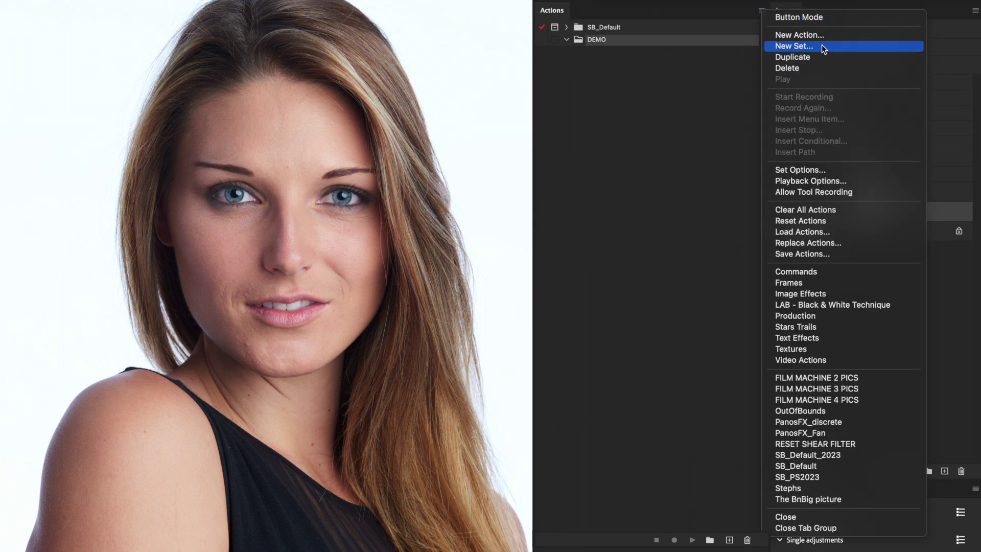
left_click(640, 45)
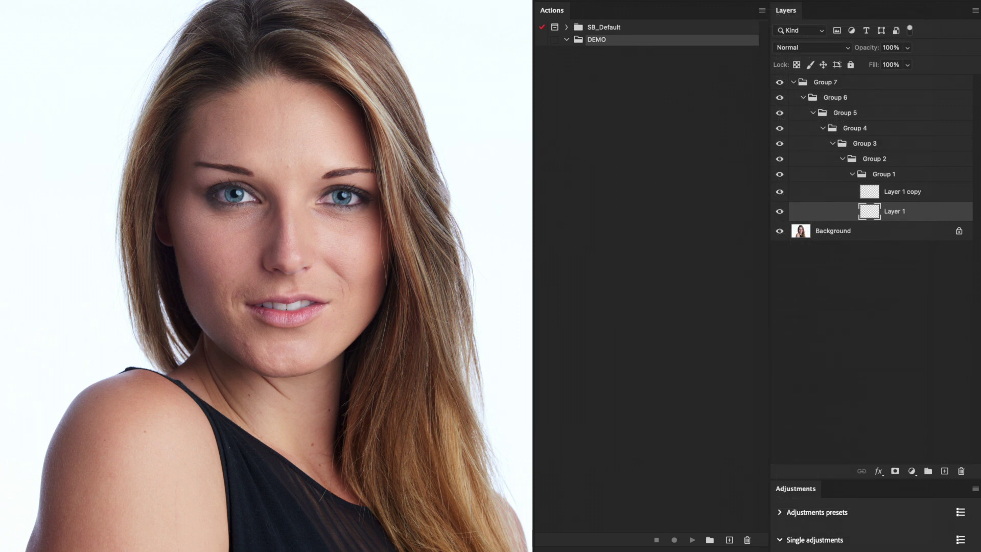
left_click(729, 540)
- Create the action 'Ai R4M Full' in the DEMO set with an Orange label and begin recording
left_click(729, 540)
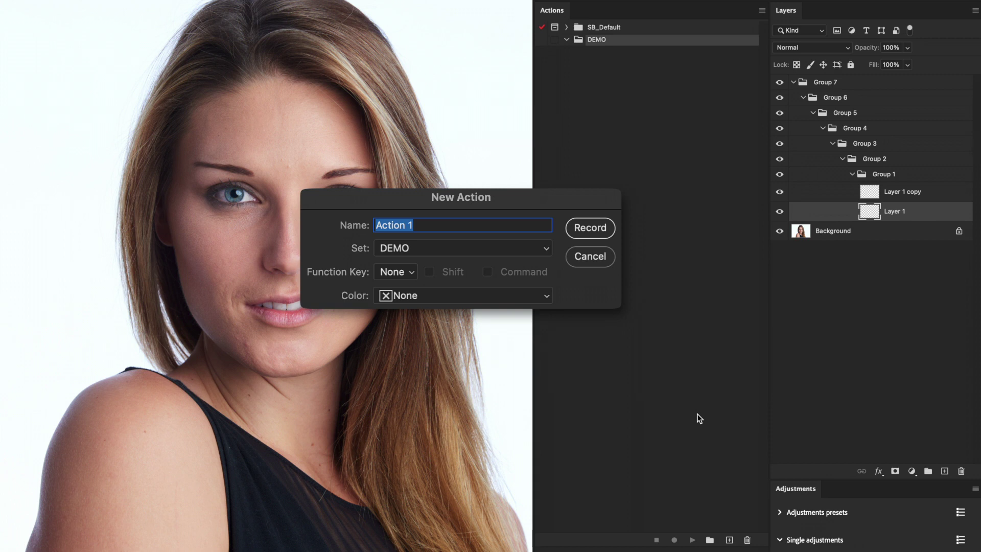
type("Ai R4M Full")
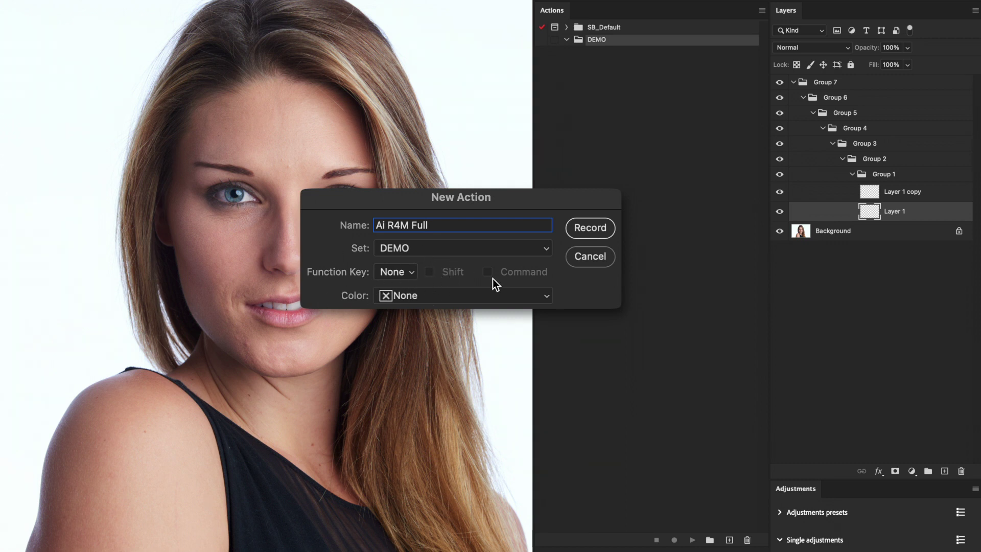
left_click(429, 298)
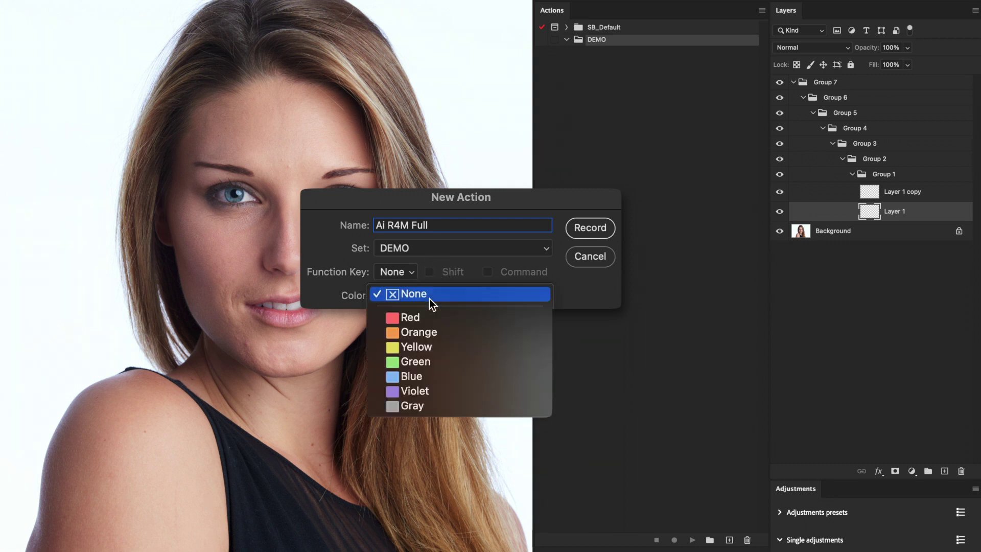
left_click(440, 332)
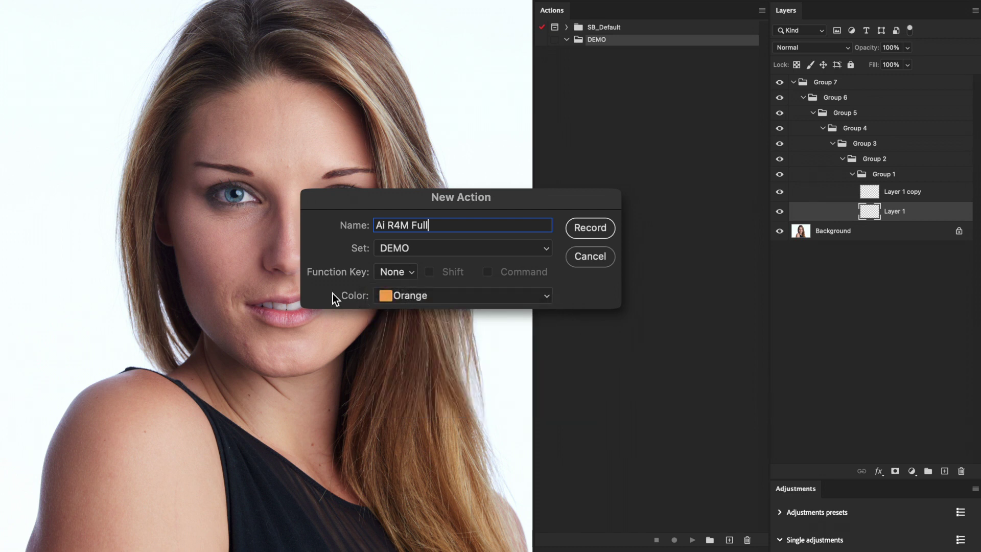
left_click(453, 299)
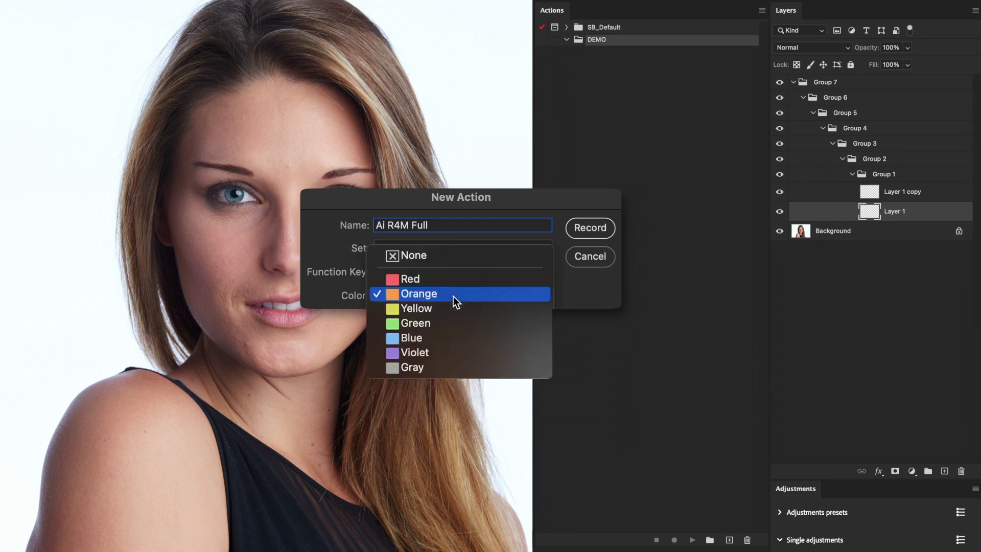
left_click(337, 296)
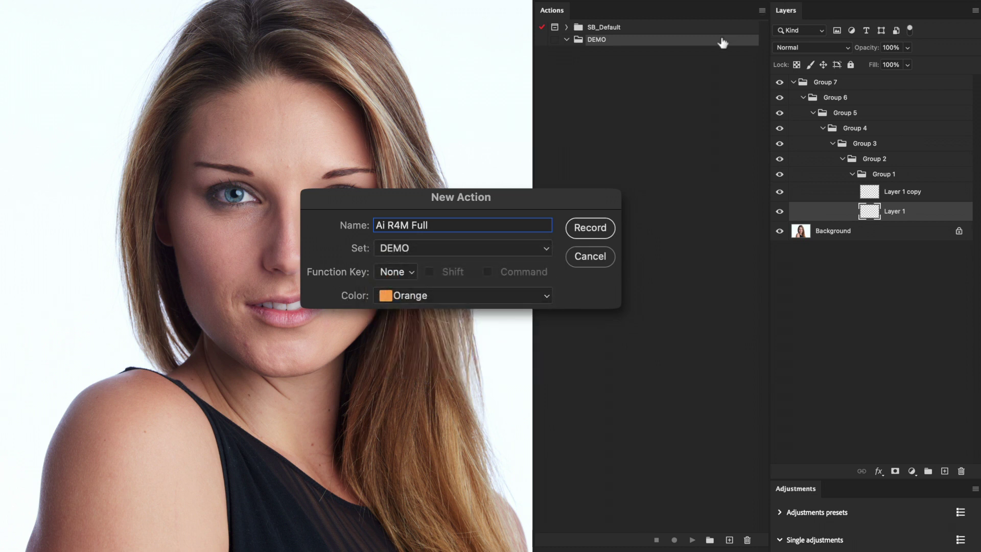
left_click(761, 11)
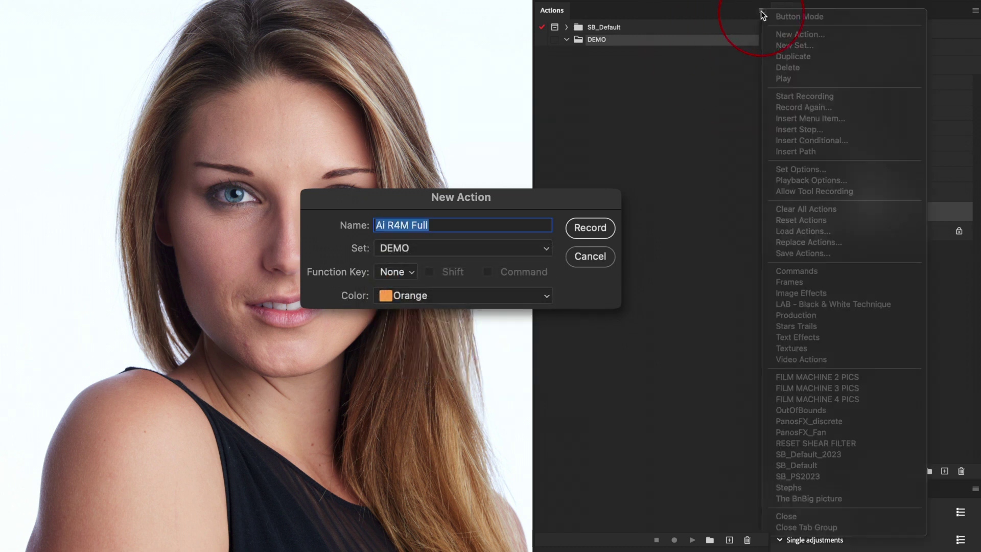
left_click(590, 227)
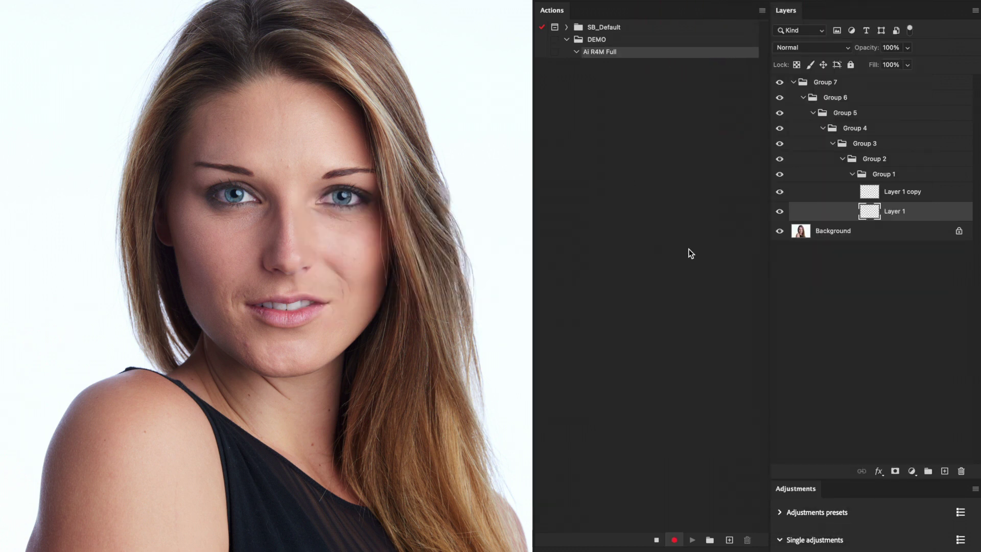
- Make a new red-labelled layer named 'R4M - Original Composite'
key("super+shift+n")
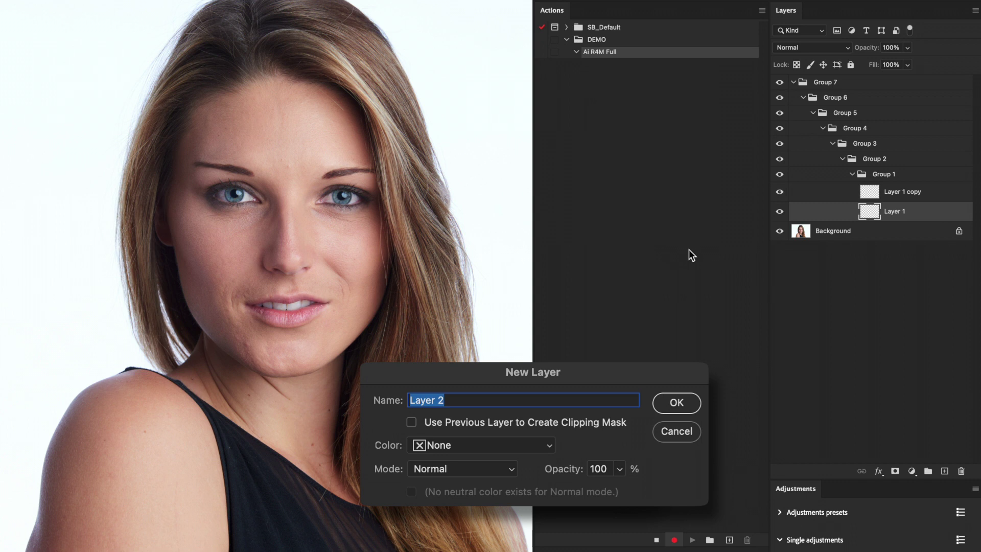
type("R4M - Original Composite")
left_click(471, 445)
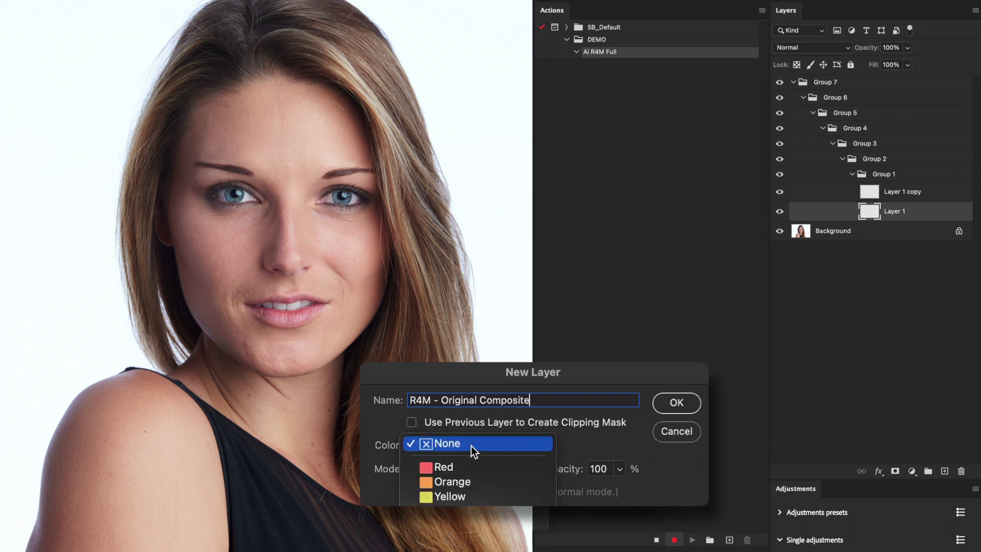
left_click(464, 468)
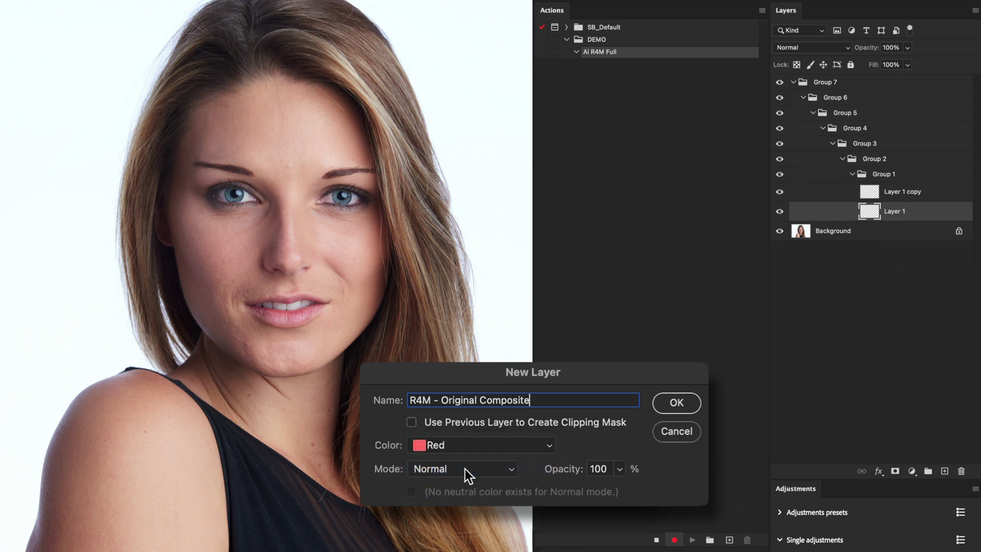
left_click(678, 401)
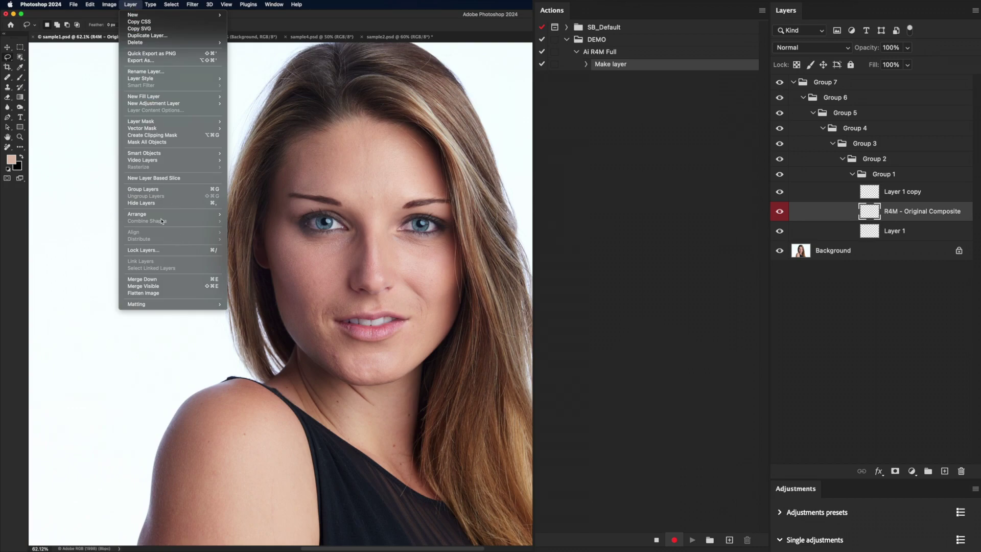
- Record three Arrange moves lifting the composite layer out of Groups 1 and 2
mouse_move(167, 214)
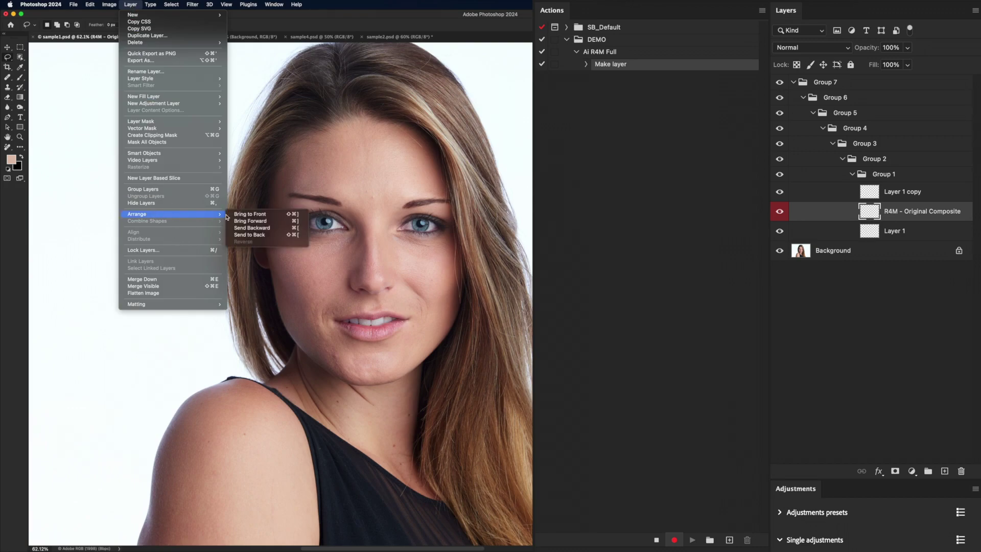
left_click(247, 214)
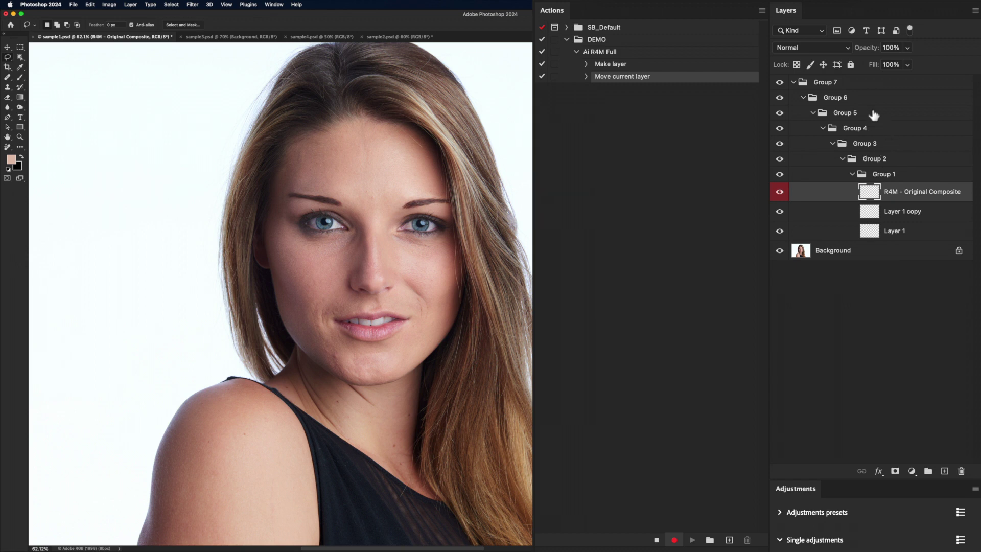
left_click(130, 4)
mouse_move(131, 216)
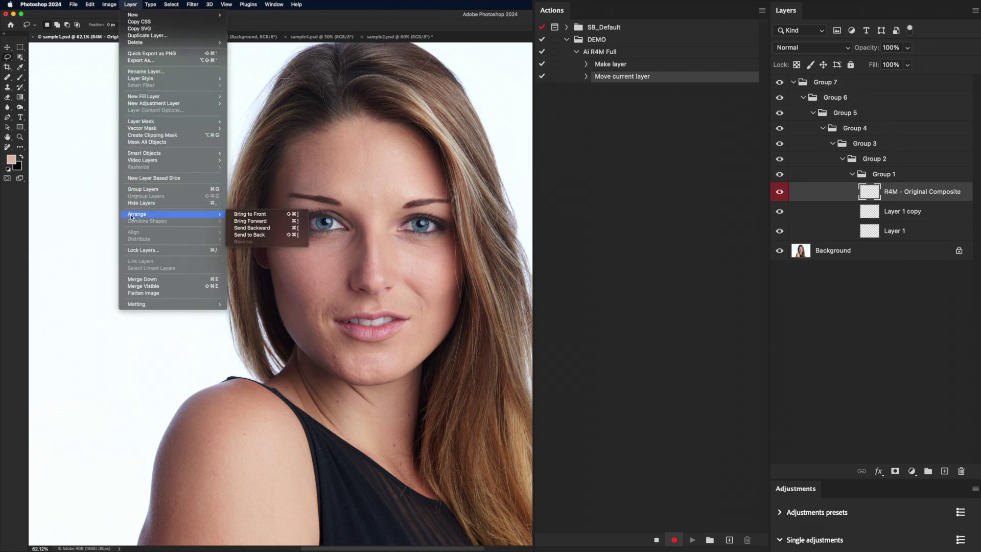
left_click(250, 214)
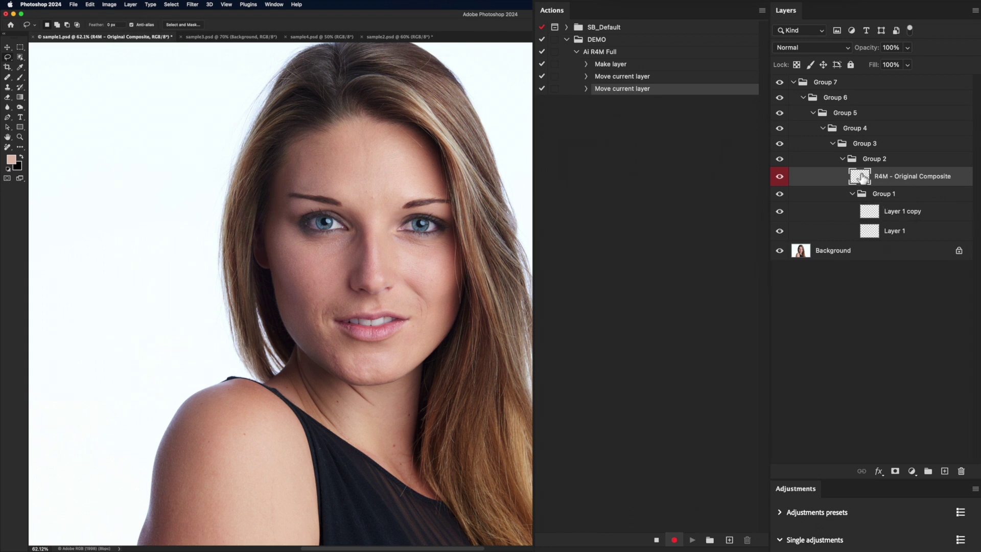
left_click(133, 5)
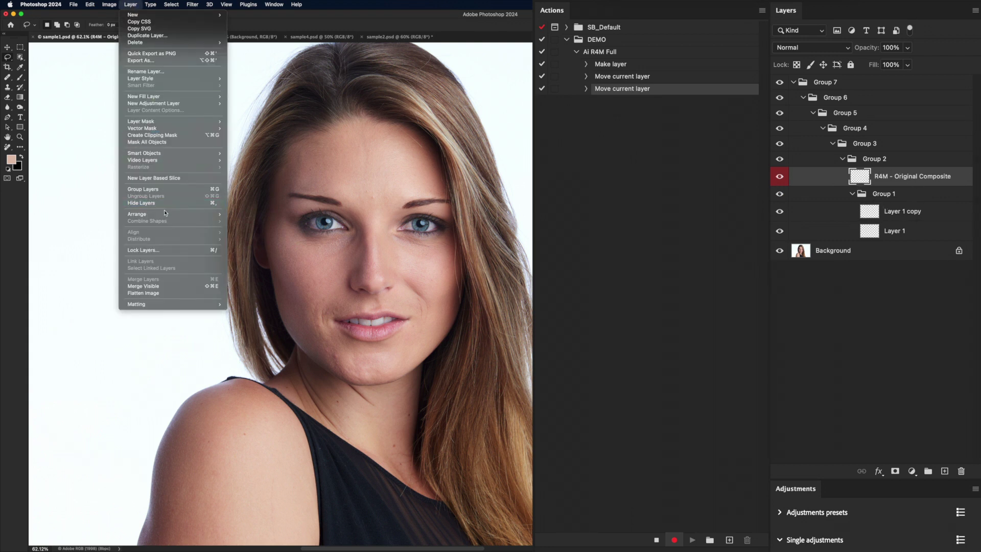
mouse_move(166, 214)
left_click(279, 215)
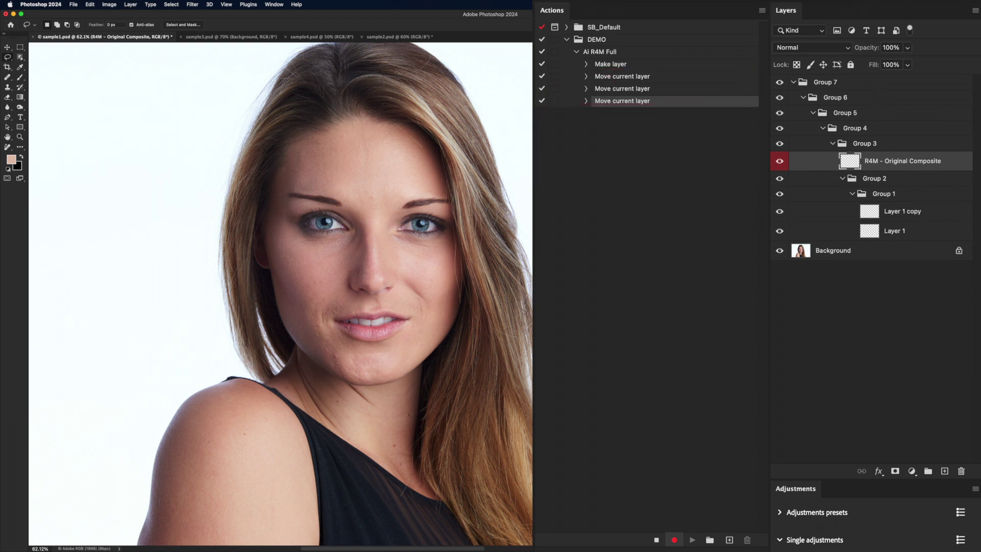
- Stop recording and select the three Move current layer steps in the Actions panel
left_click(657, 541)
left_click(621, 77)
left_click(621, 102, "shift")
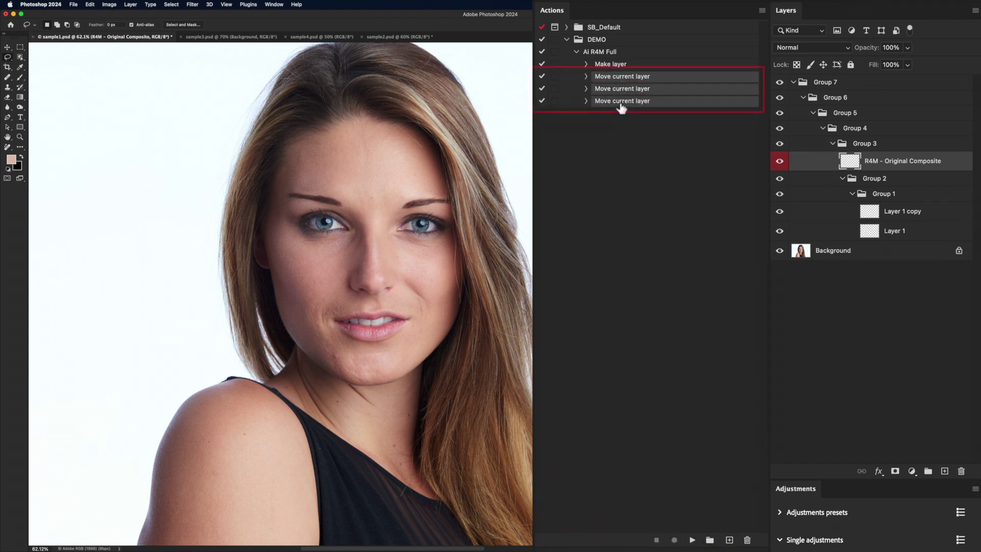
left_click(761, 10)
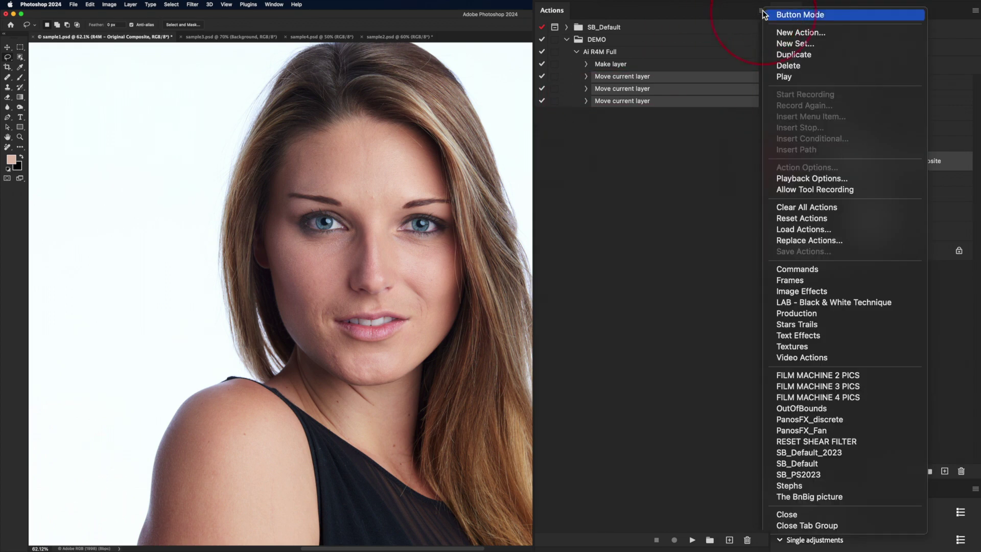
- Duplicate the three Move steps, delete the test composite layer and play the action as a test
left_click(798, 54)
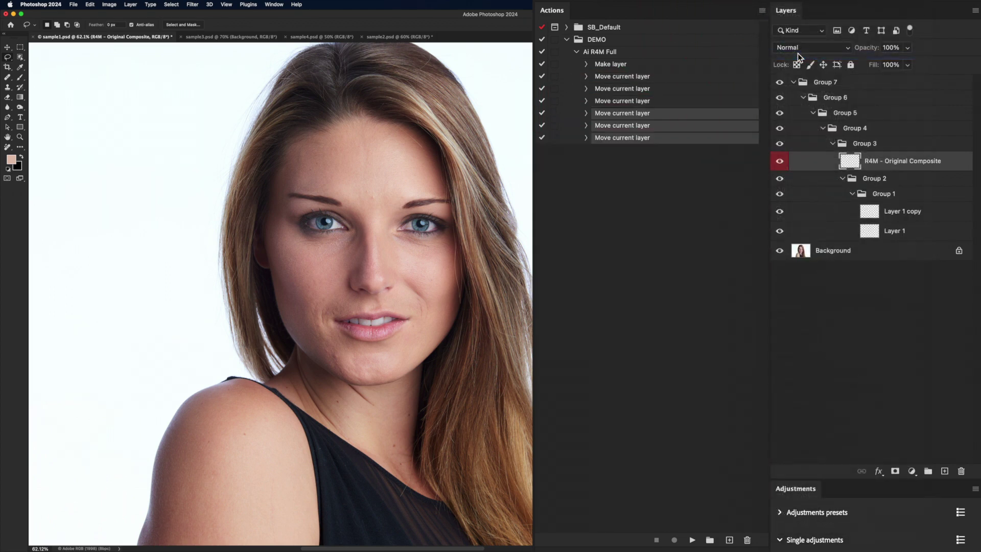
left_click(616, 157)
left_click_drag(849, 160, 858, 454)
left_click_drag(972, 458, 961, 473)
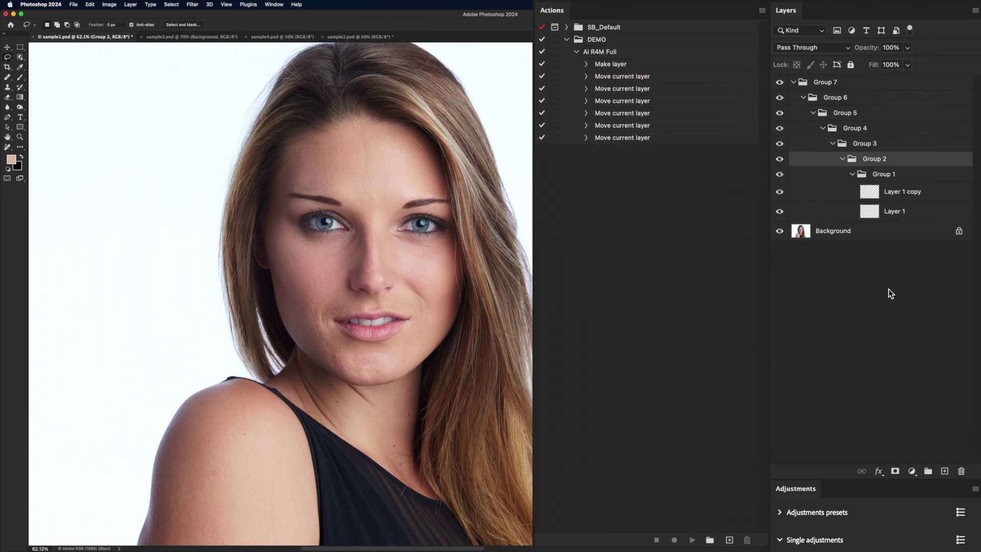
left_click(603, 52)
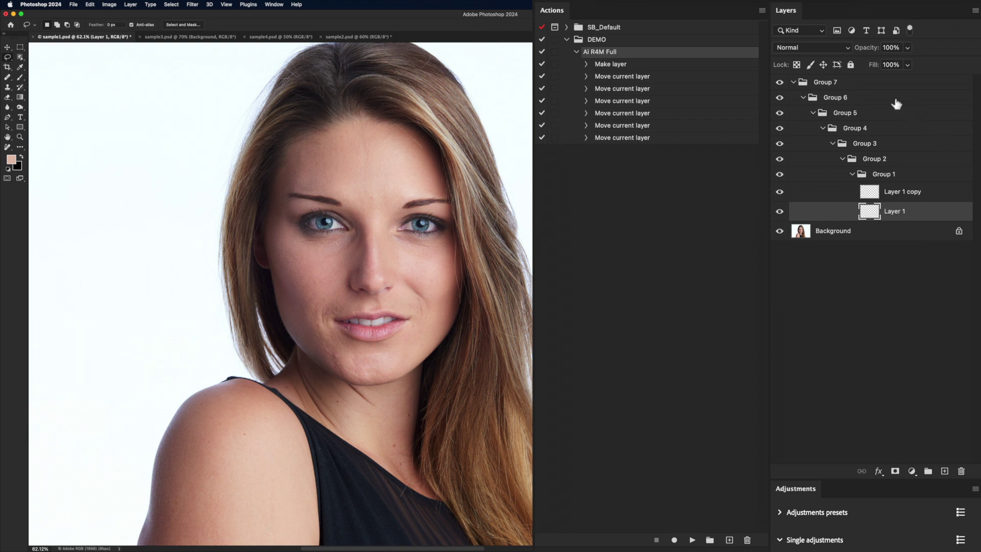
left_click(691, 540)
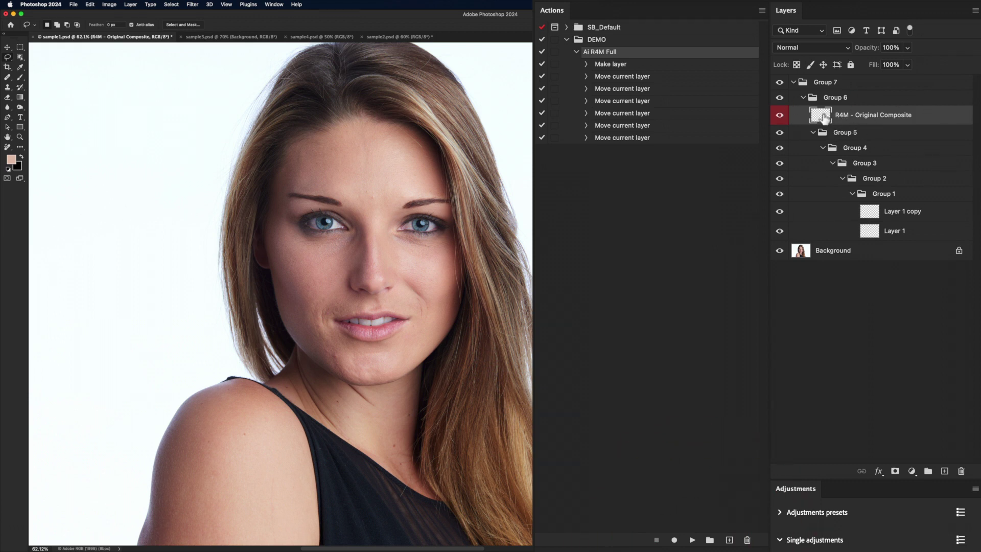
- Duplicate the later Move steps again, delete the test layer and replay the action from Layer 1
left_click(619, 103)
left_click(623, 138, "shift")
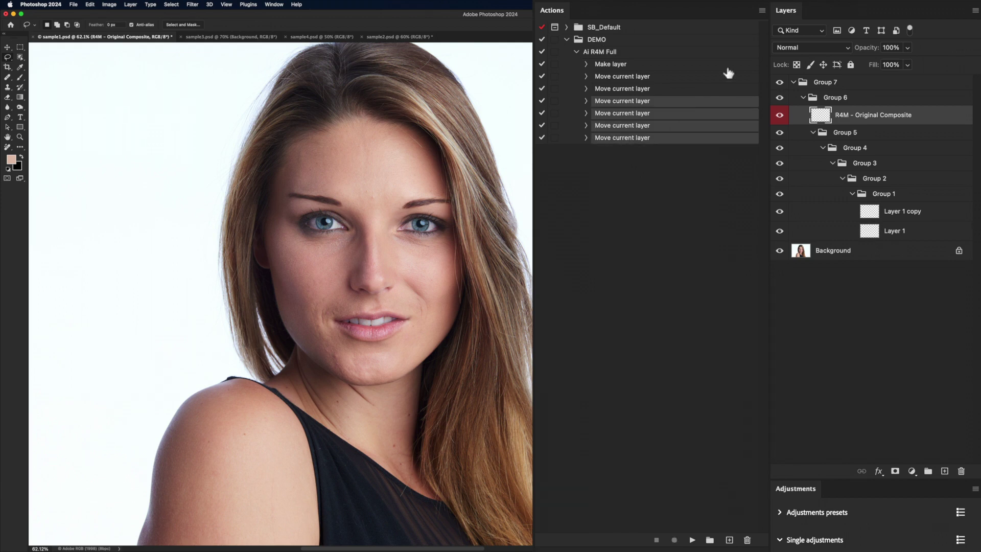
left_click(761, 11)
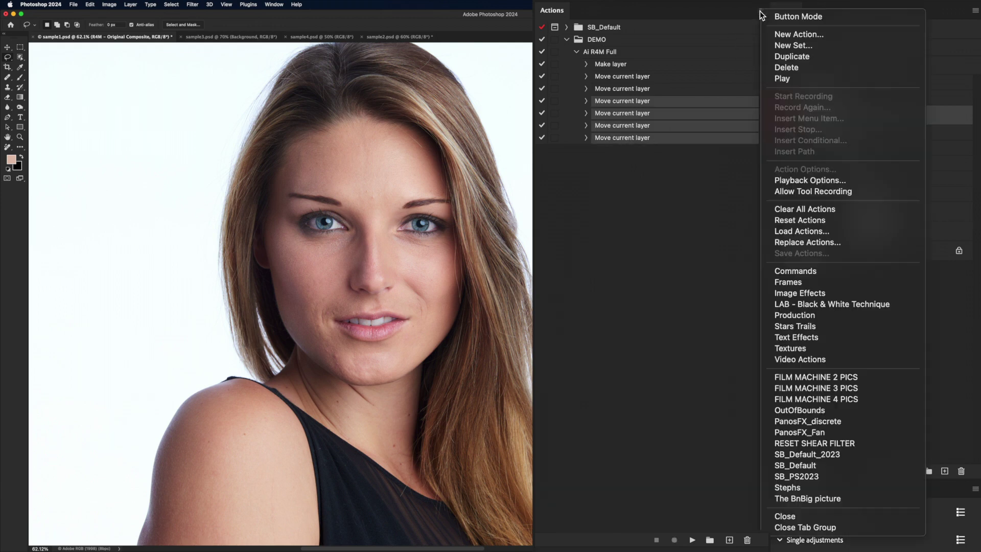
left_click(812, 56)
left_click(626, 210)
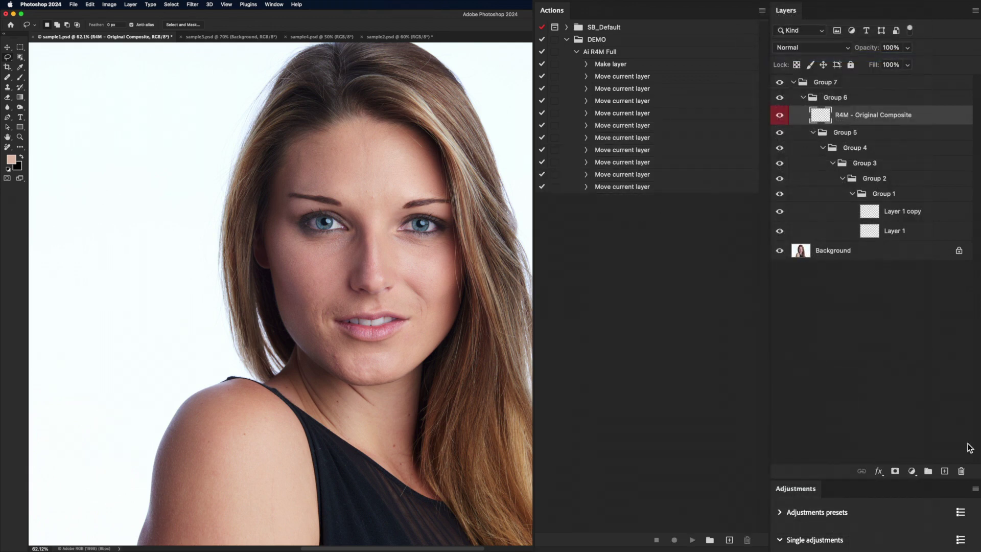
left_click(961, 472)
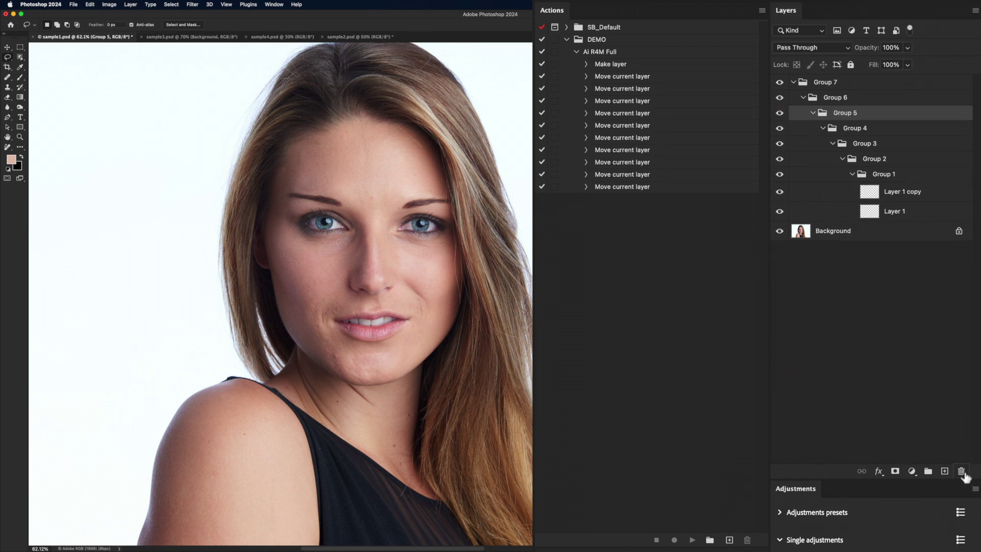
left_click(869, 211)
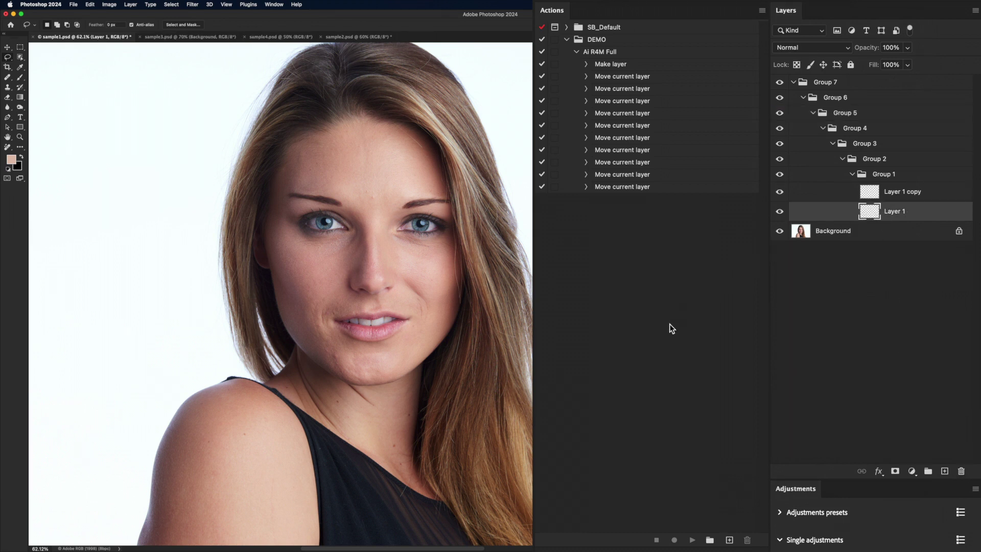
left_click(608, 51)
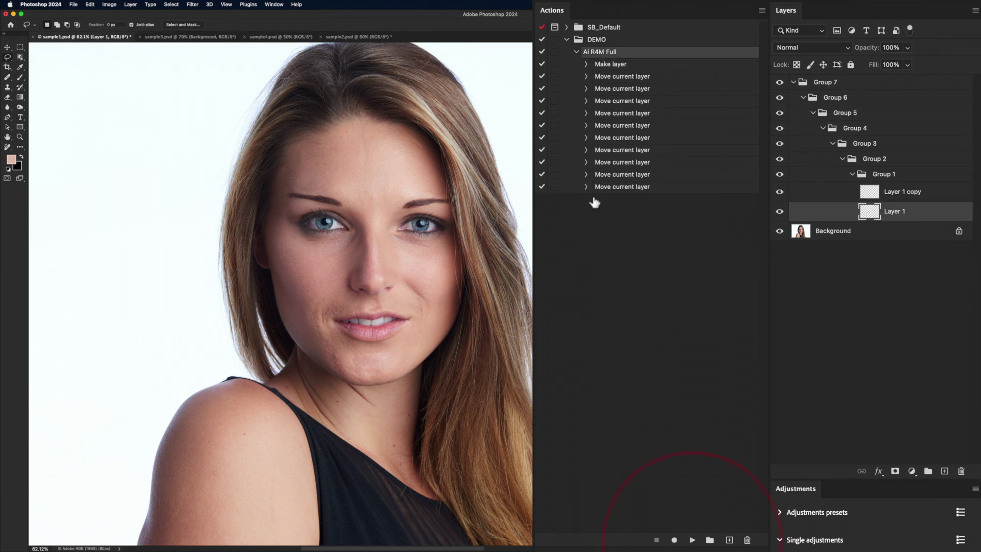
left_click(692, 539)
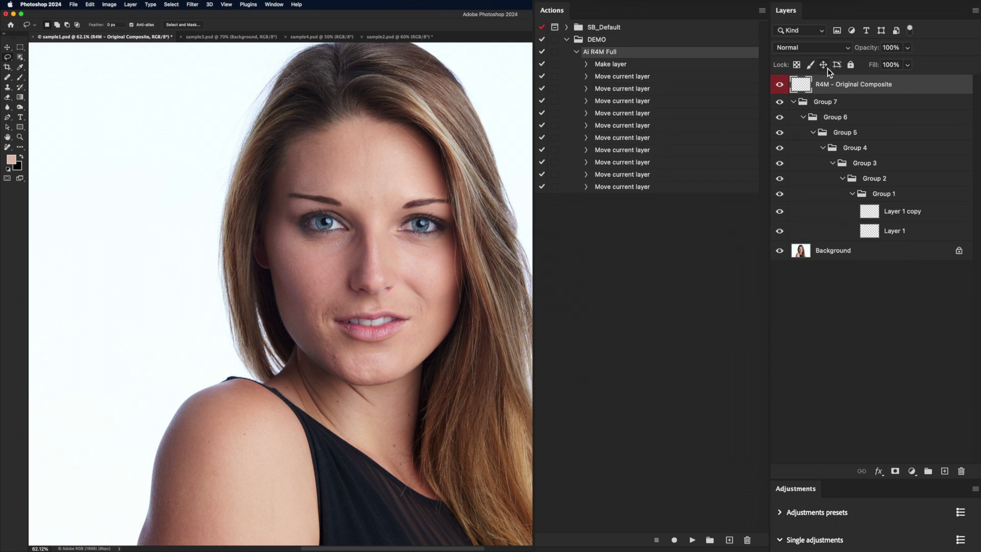
- Revert sample1 to its Background with F12, rerun the action, and select the last Move step
key("F12")
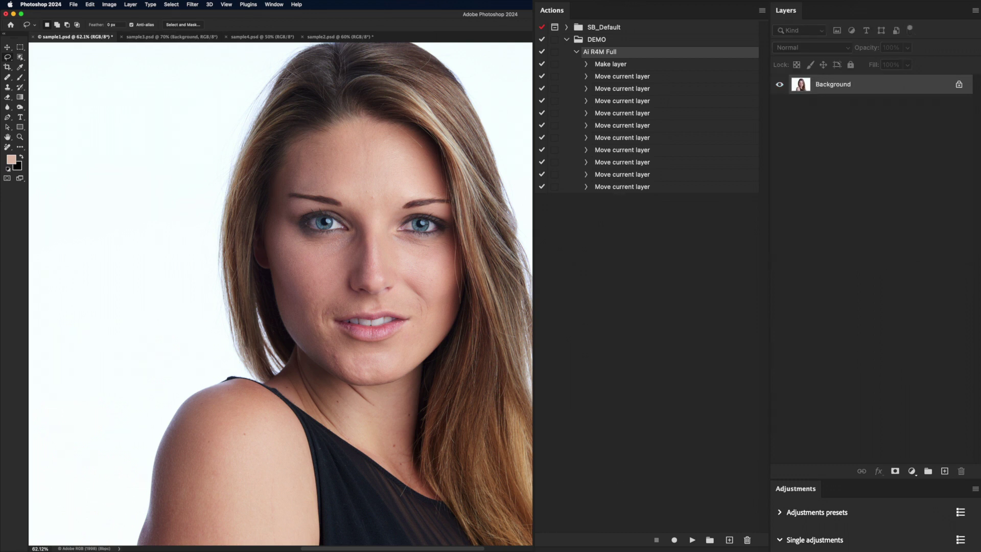
left_click(692, 540)
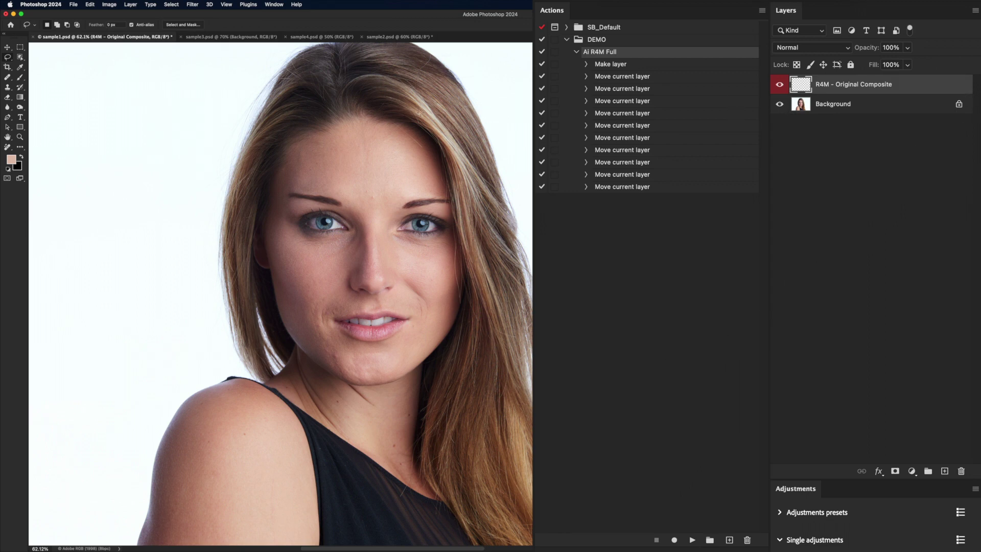
left_click(201, 37)
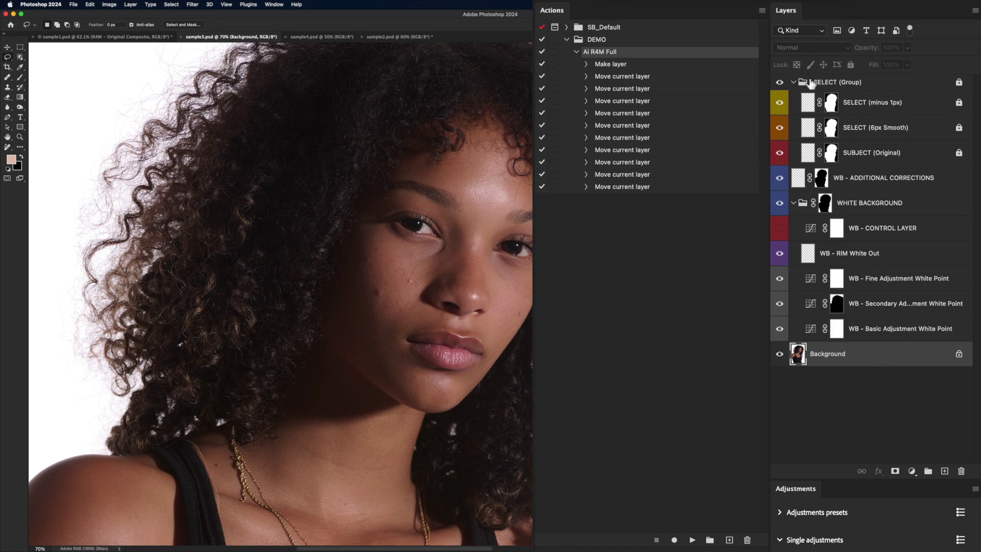
left_click(116, 37)
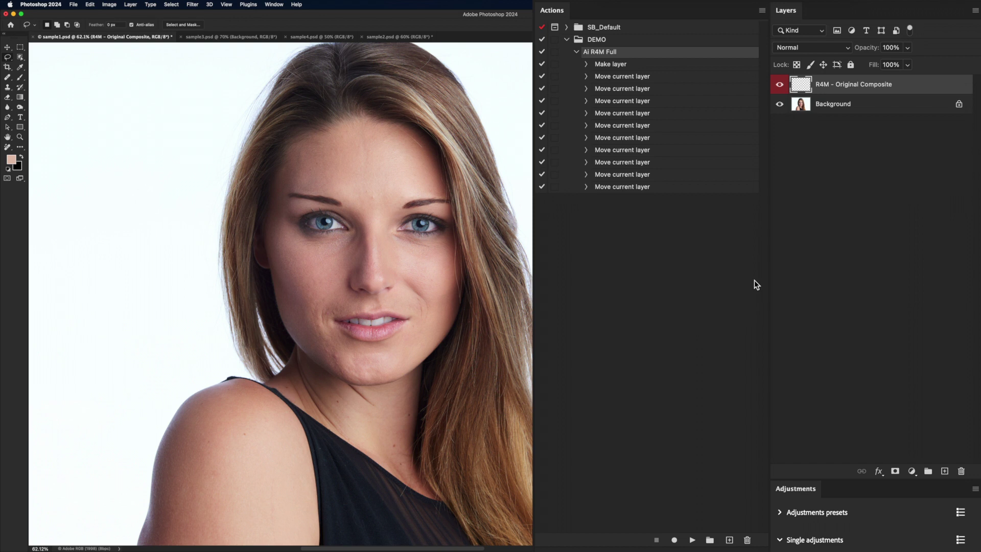
left_click(641, 189)
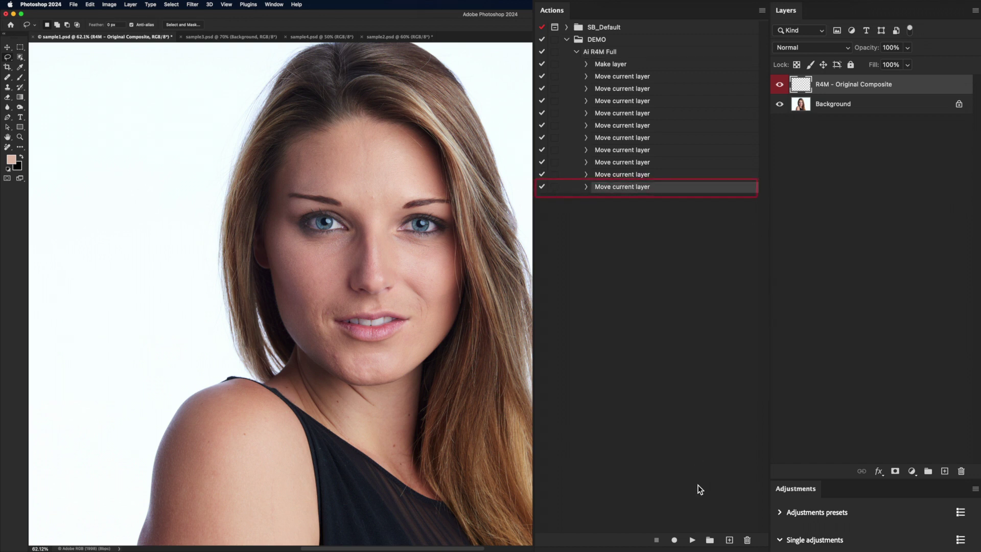
- Record a stamped Merge Visible into R4M - Original Composite, undoing a plain merge first
left_click(674, 540)
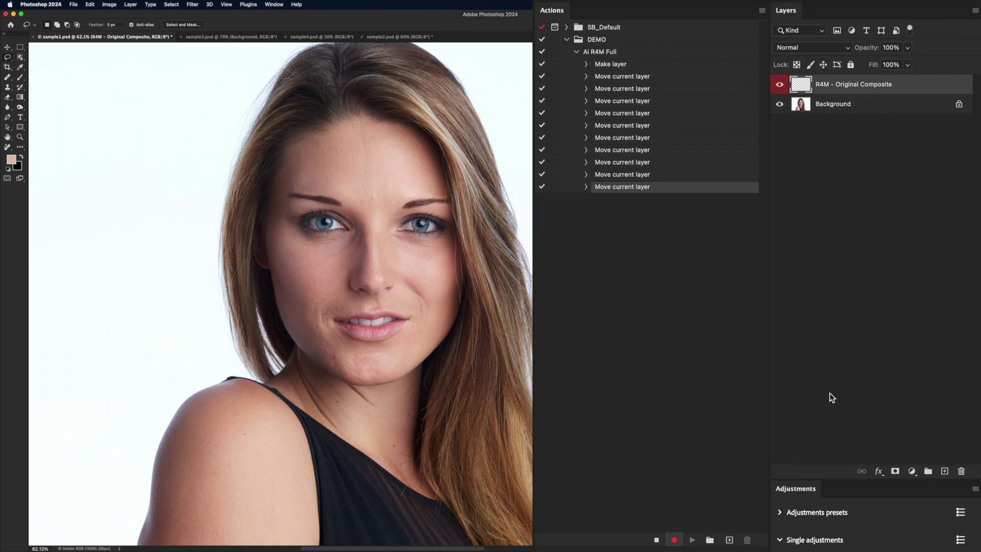
left_click(974, 11)
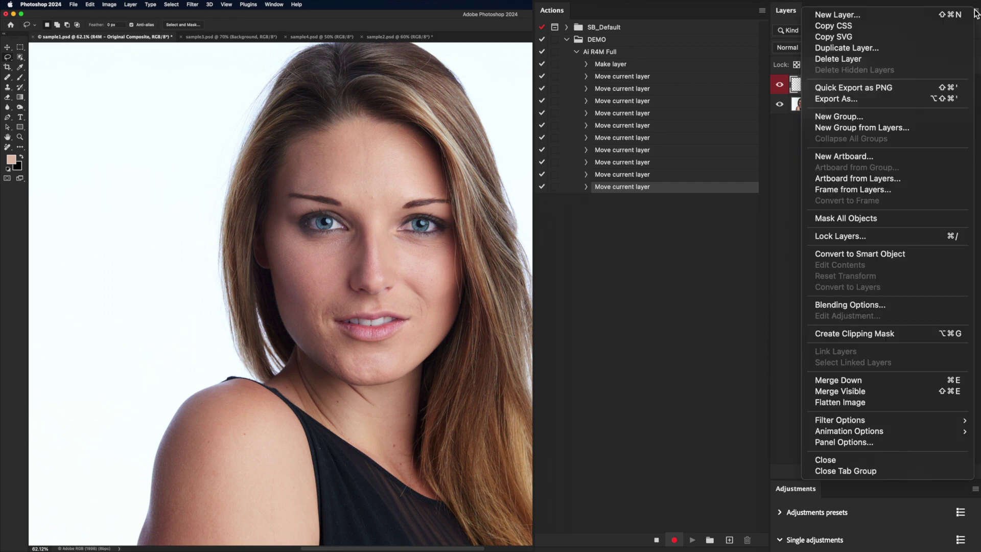
left_click(827, 392)
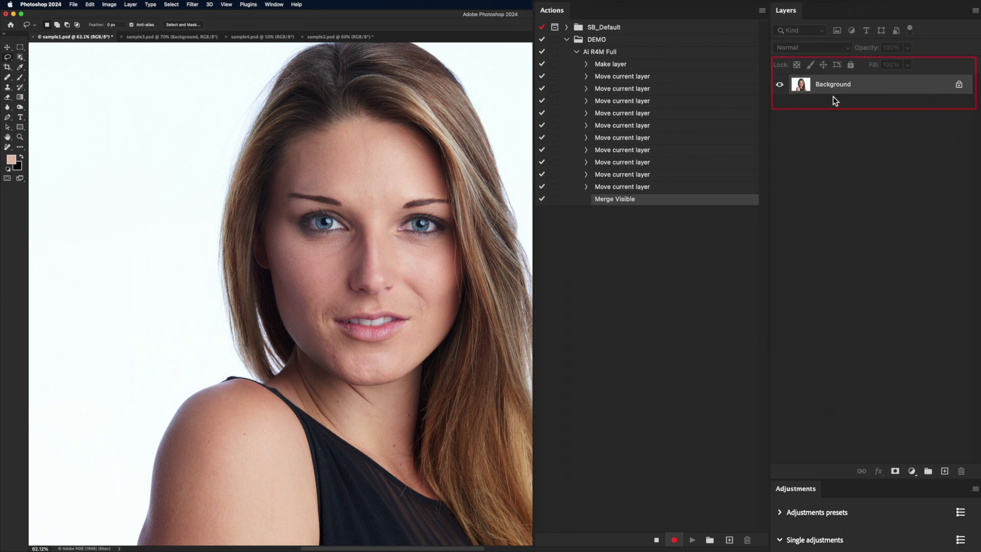
key("super+z")
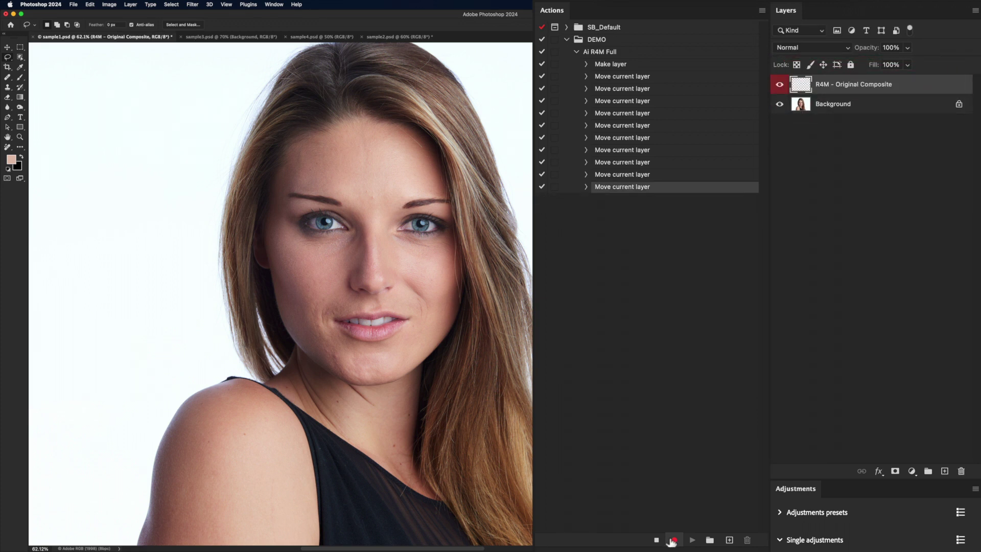
left_click(975, 10)
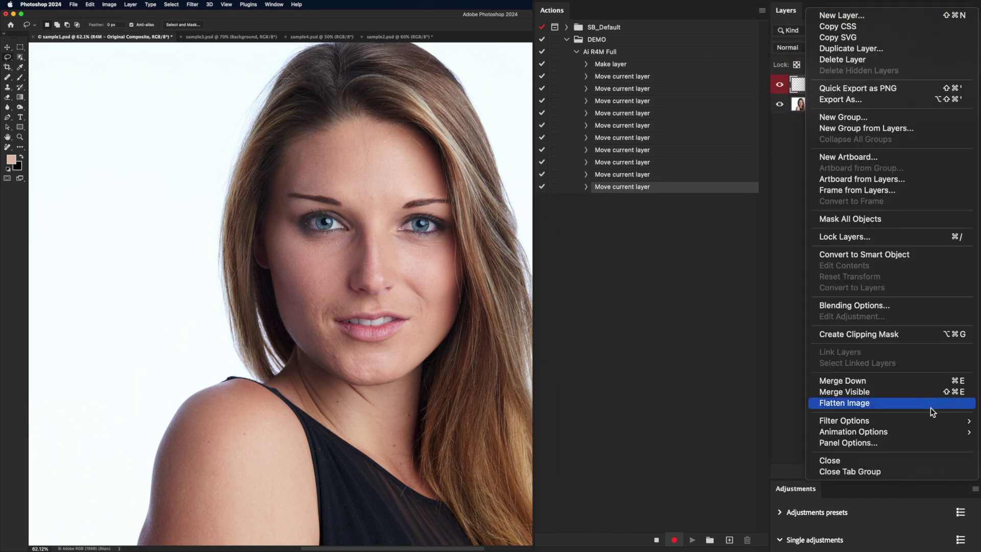
left_click(871, 392)
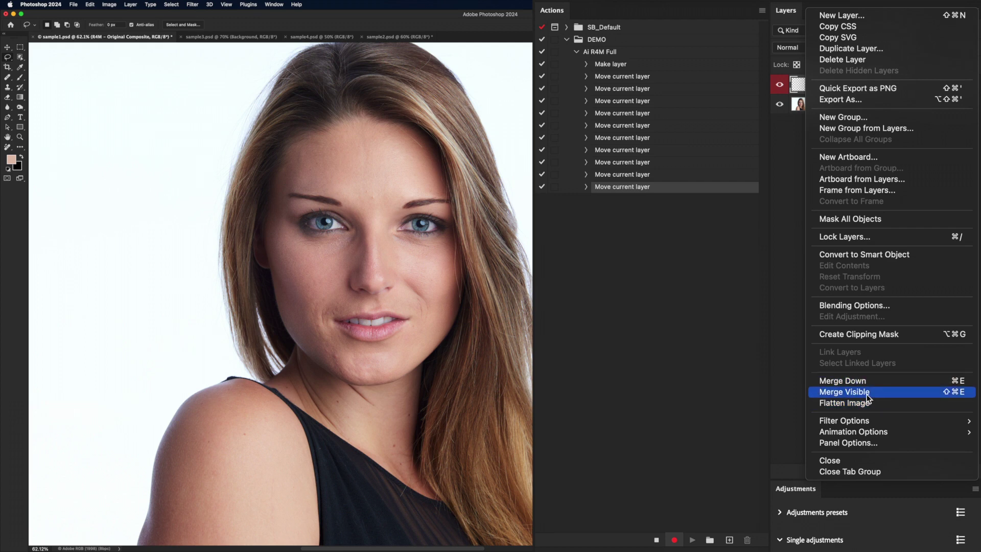
left_click(871, 391)
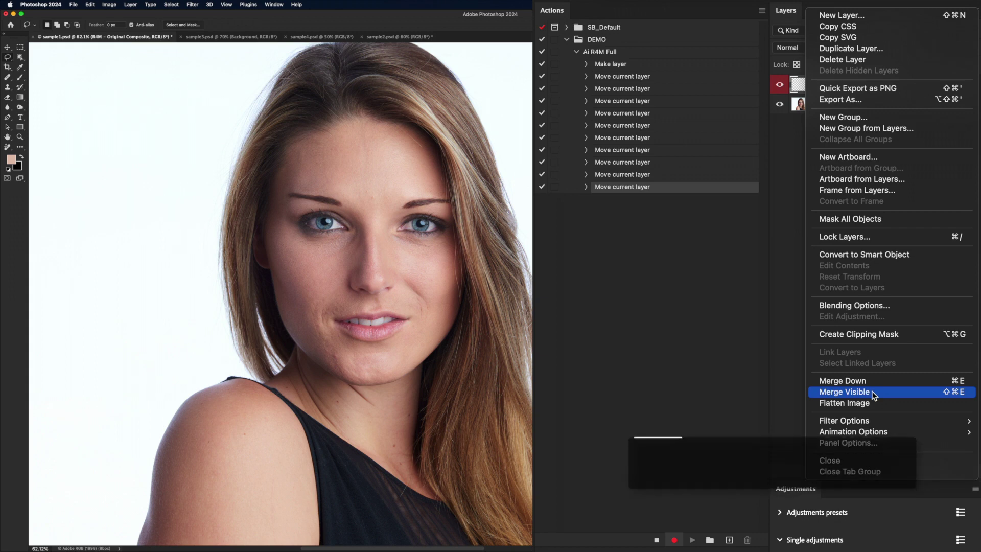
left_click(871, 391, "alt")
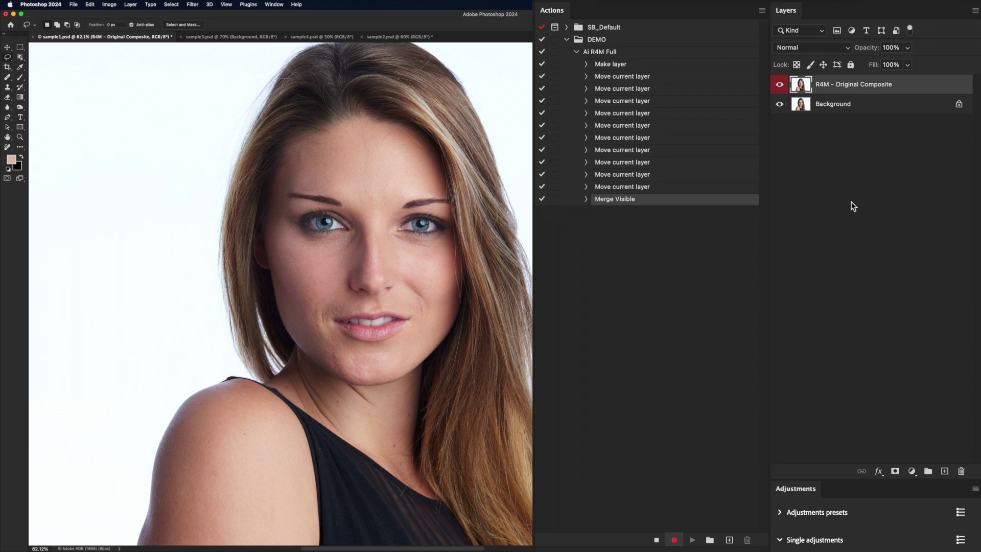
- Create an orange-labelled 'R4M - Heal' layer above the composite layer
key("super+alt+j")
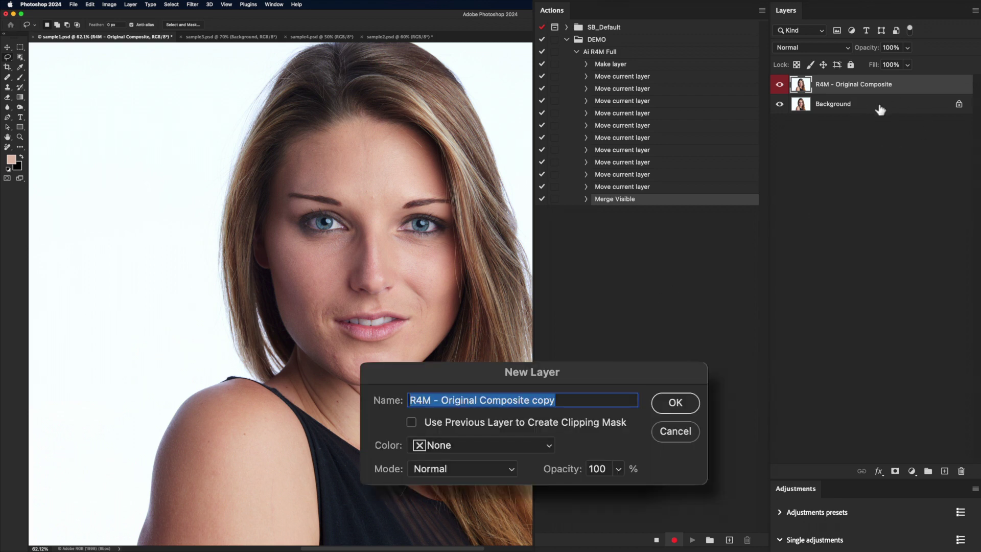
left_click(438, 397)
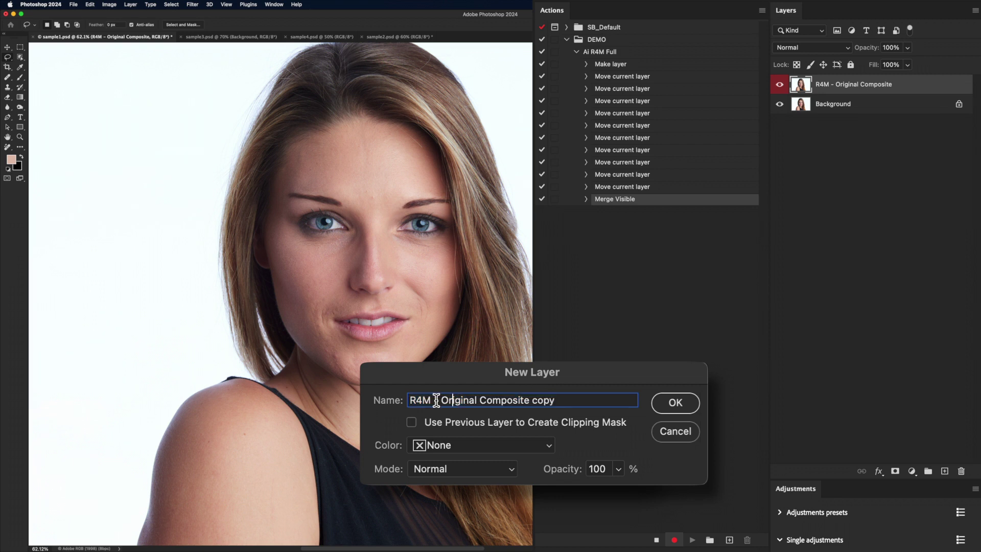
left_click_drag(440, 397, 649, 397)
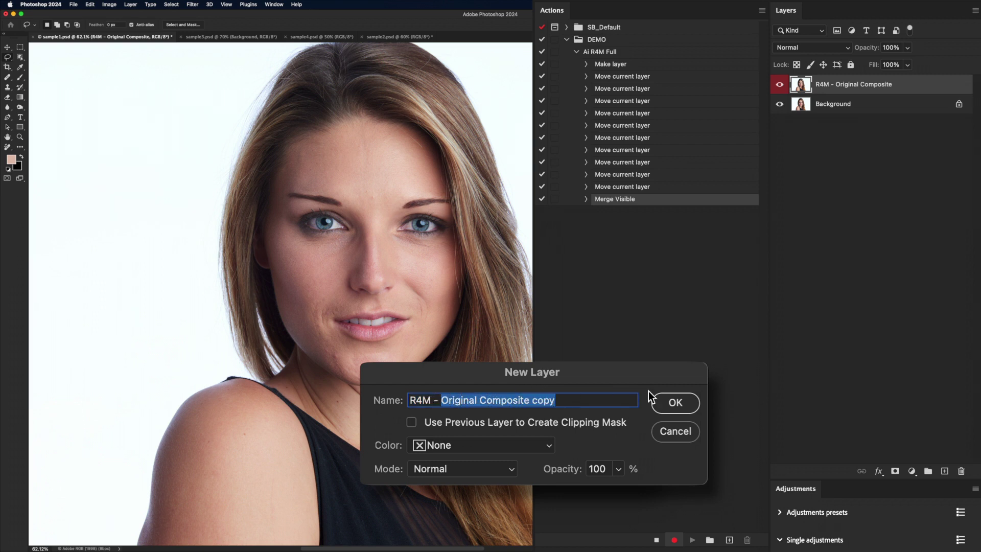
type("Heal")
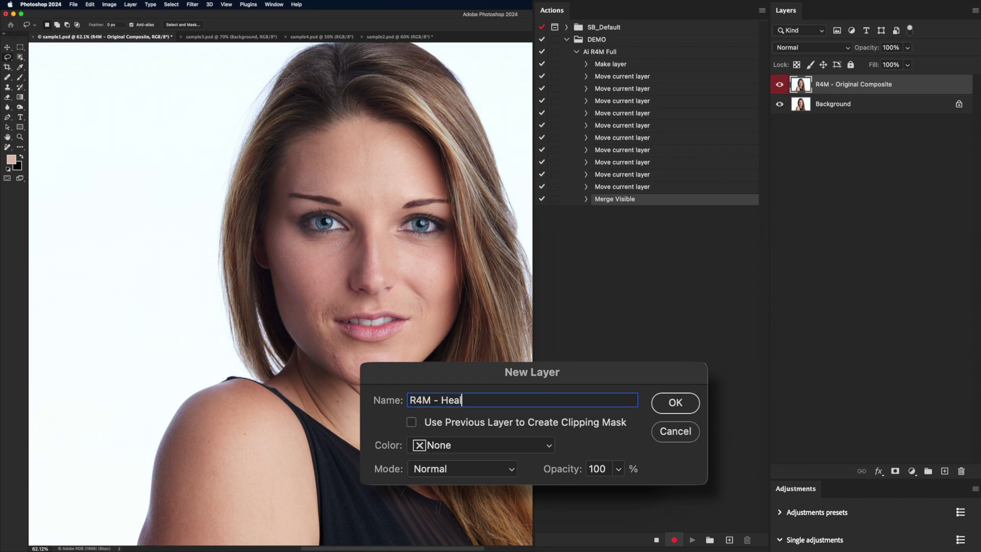
left_click(452, 443)
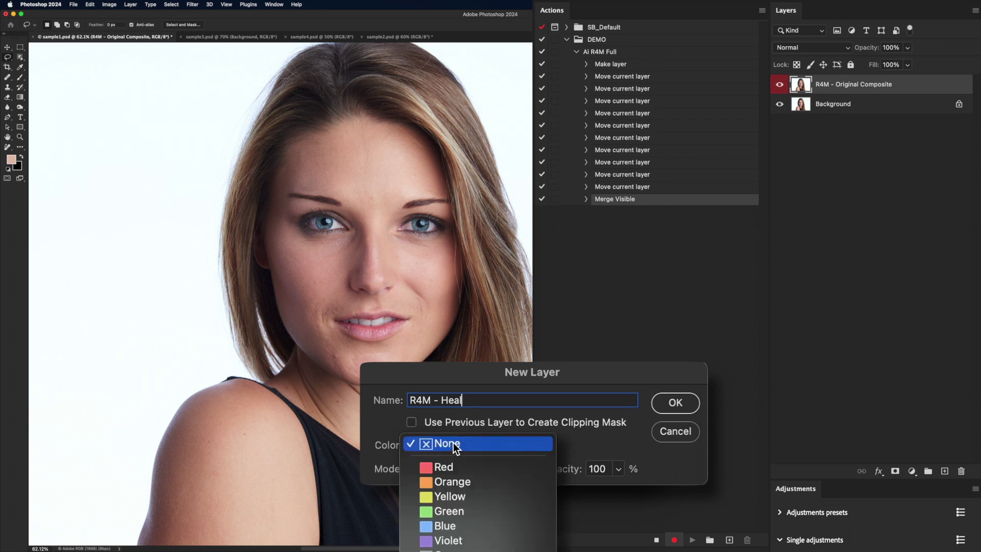
left_click(452, 483)
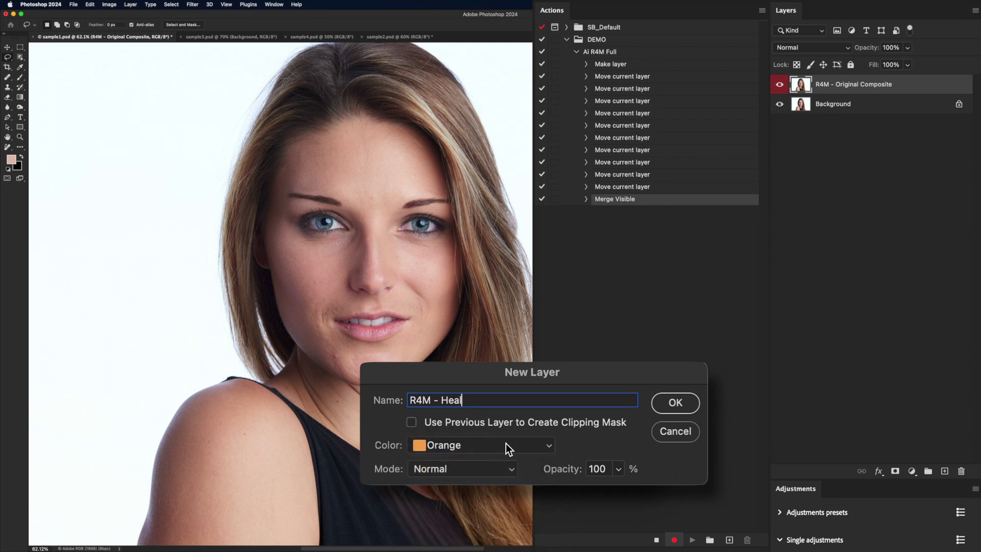
left_click(671, 402)
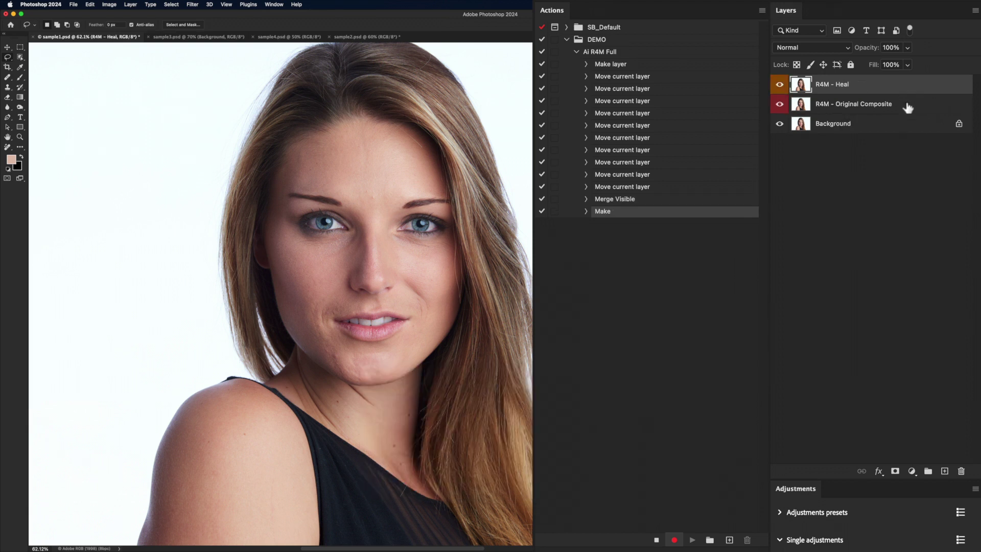
- Apply Filter > Retouch4me > Retouch4me Heal to the R4M - Heal layer
left_click(193, 4)
mouse_move(201, 231)
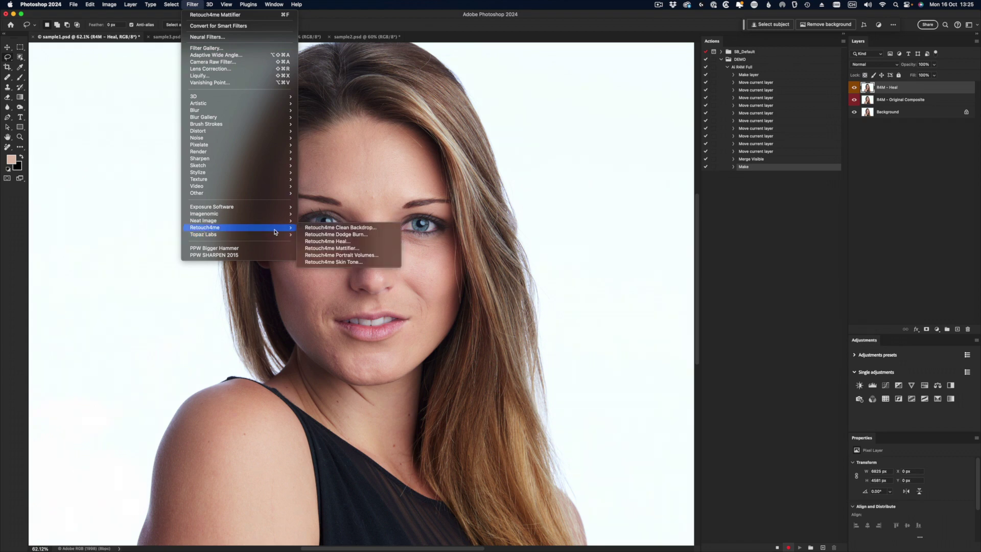
left_click(347, 238)
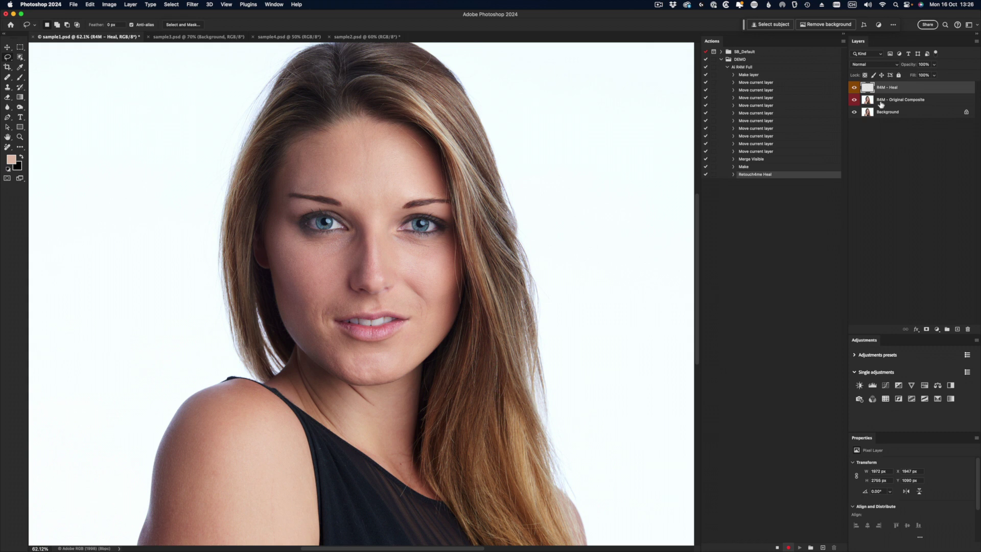
- Stop recording and solo the R4M - Heal layer to inspect it, then show all layers
left_click(776, 548)
left_click(853, 88, "alt")
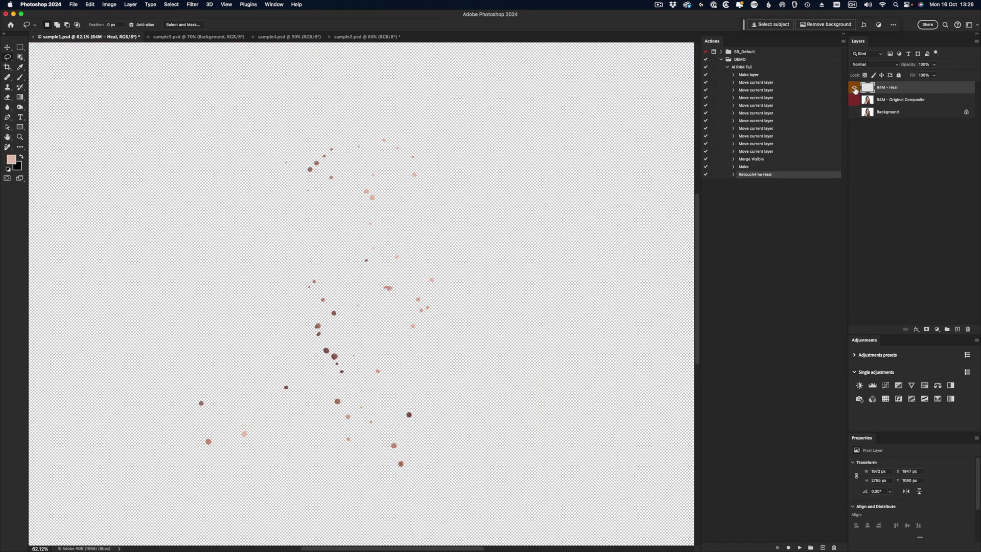
left_click(854, 88, "alt")
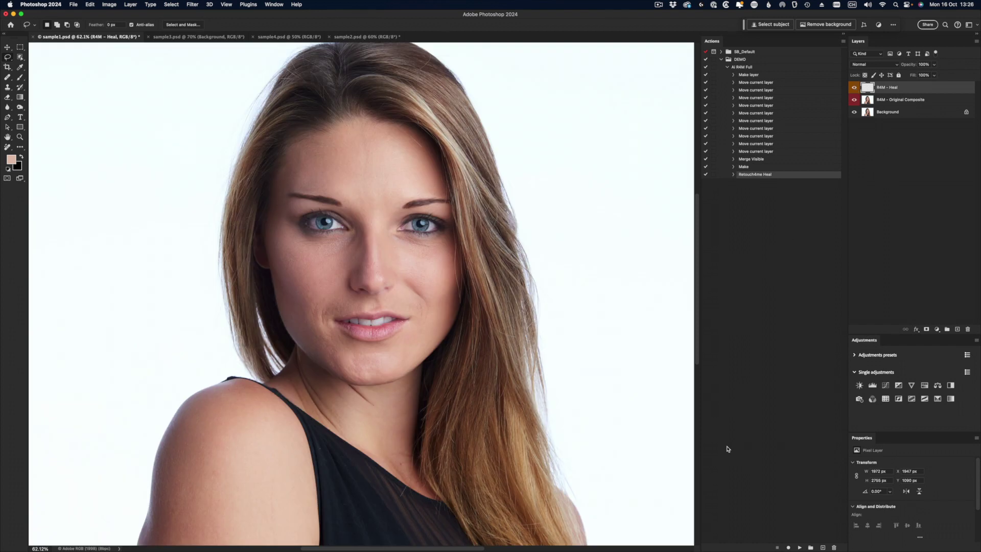
- Resume recording and make a gray-labelled layer named 'R4M - D&B' on top
left_click(789, 547)
key("super+shift+n")
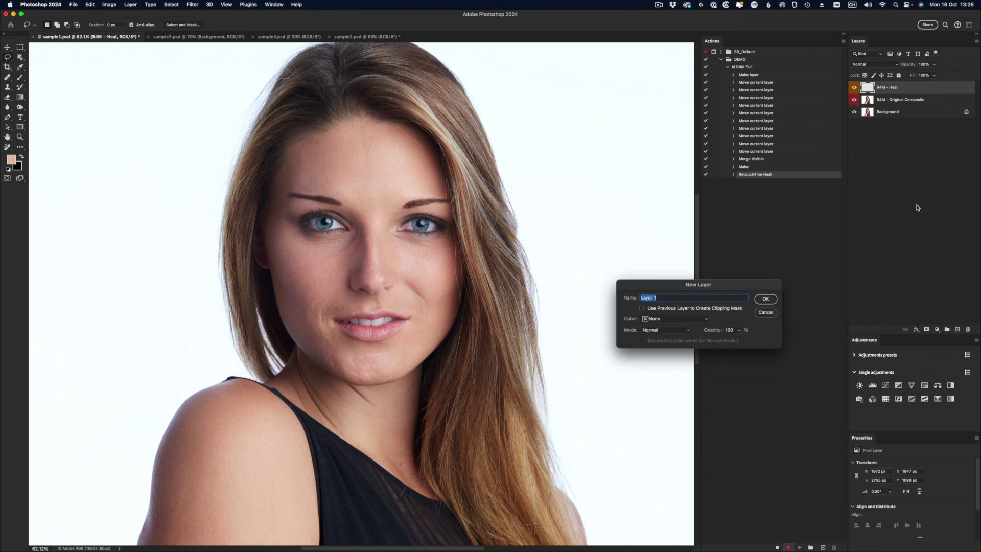
type("R4M - D&B")
left_click(666, 318)
left_click(668, 372)
left_click(764, 298)
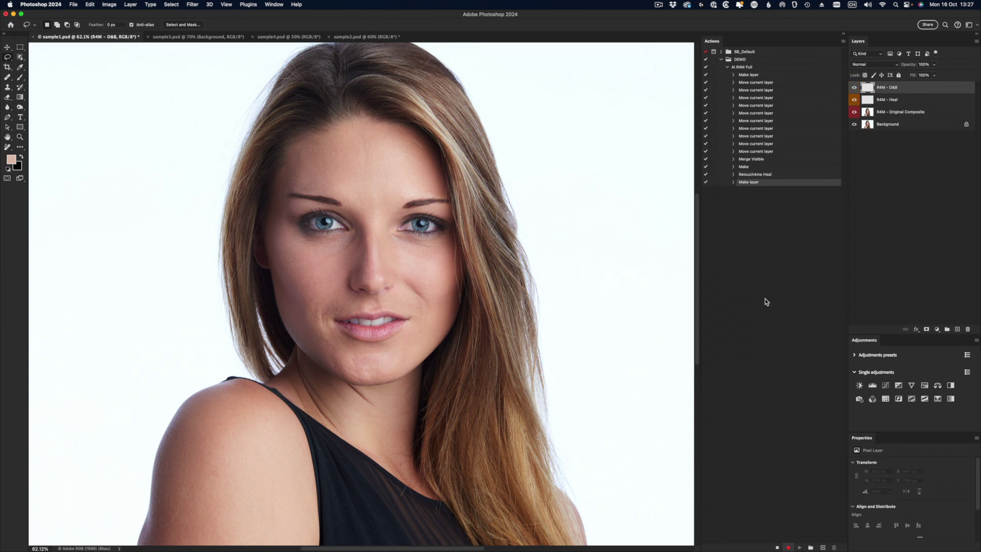
left_click(976, 41)
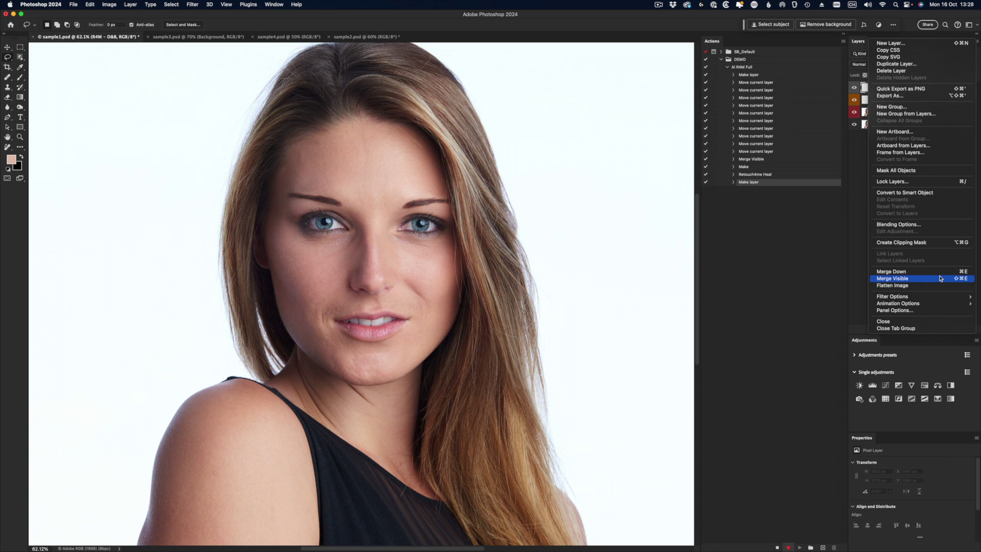
- Stamp all visible layers into R4M - D&B and apply Retouch4me Dodge Burn with Soft Light Layer output
left_click(857, 178)
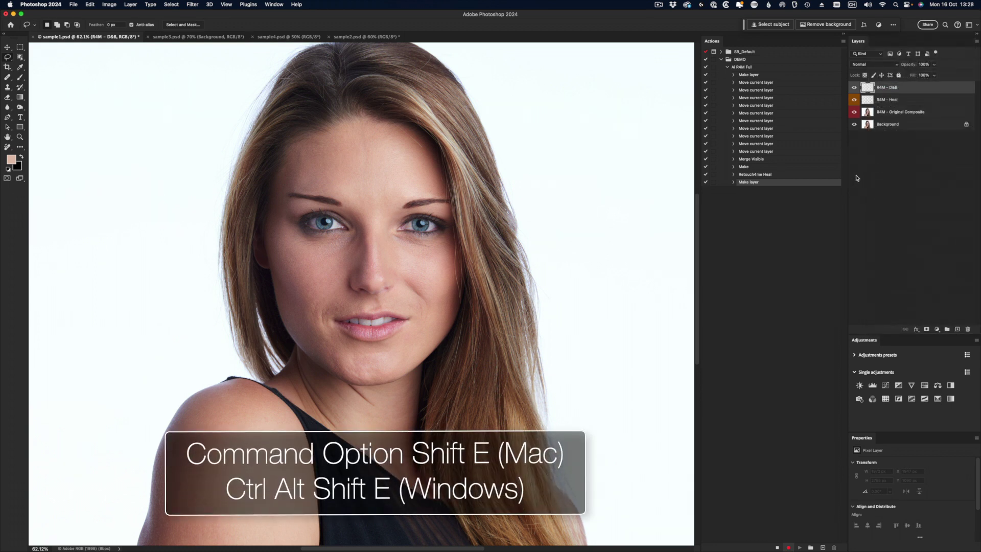
key("super+alt+shift+e")
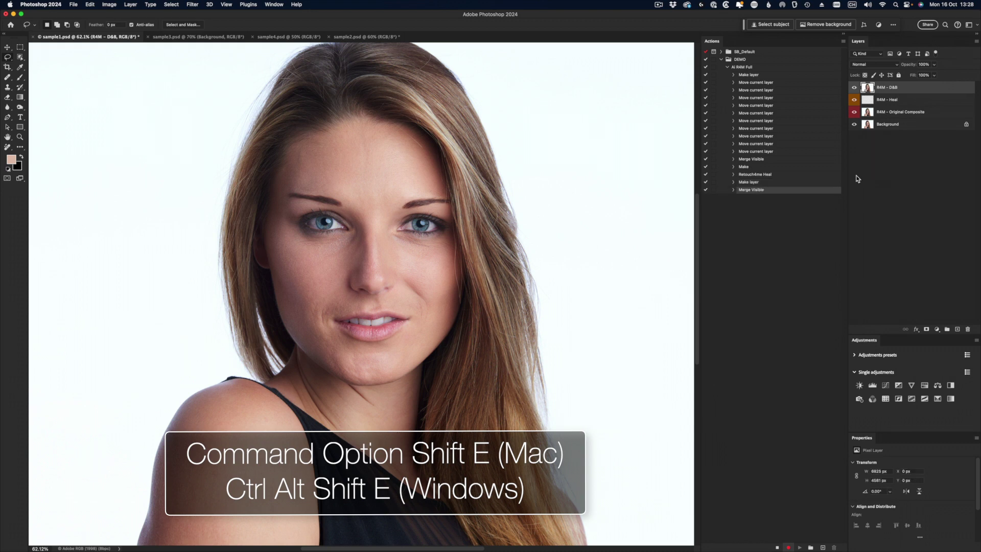
left_click(192, 4)
mouse_move(230, 227)
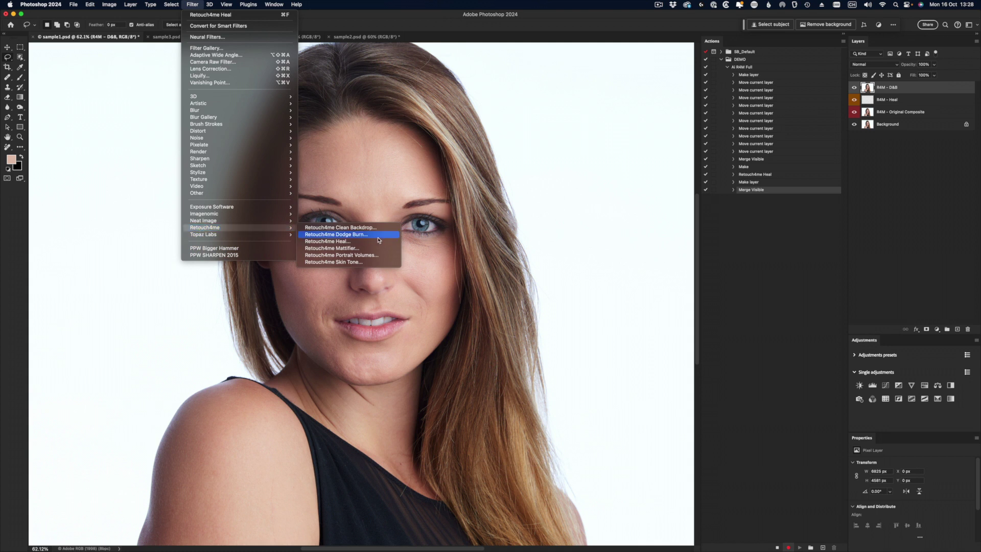
left_click(362, 235)
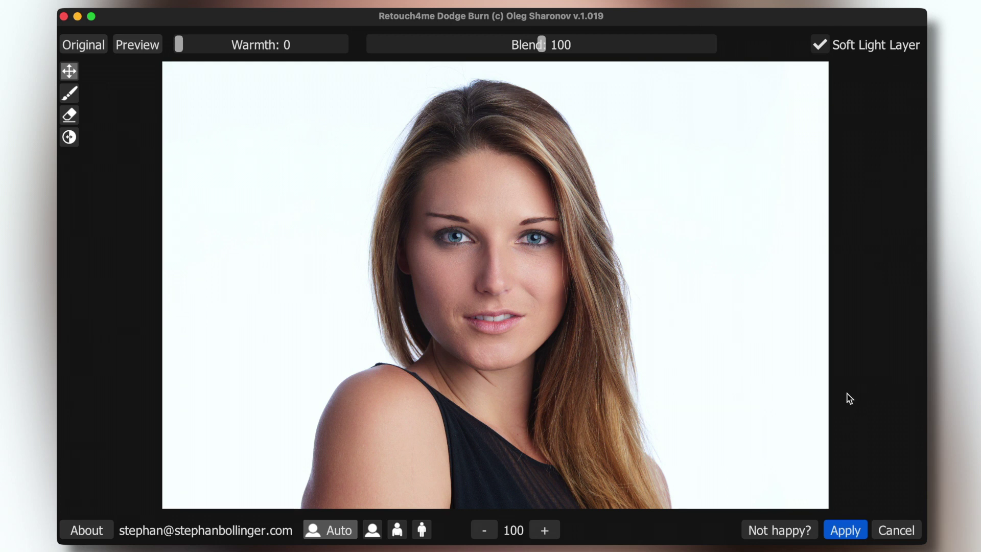
left_click(317, 499)
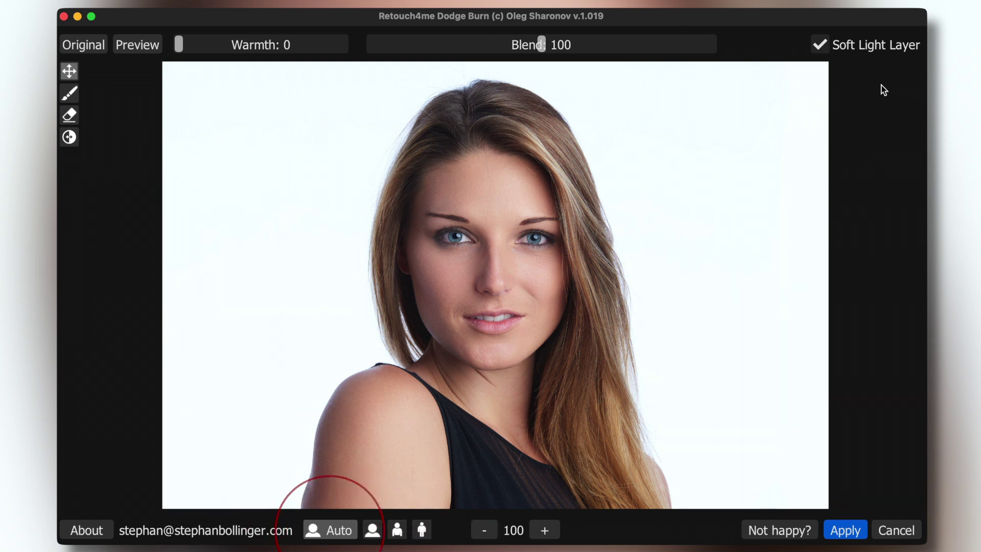
left_click(868, 45)
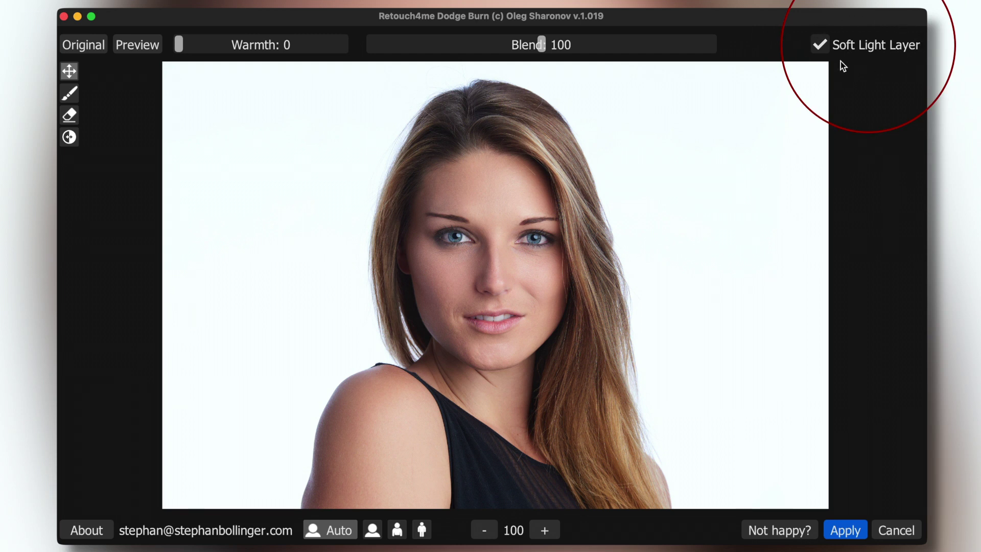
left_click(843, 531)
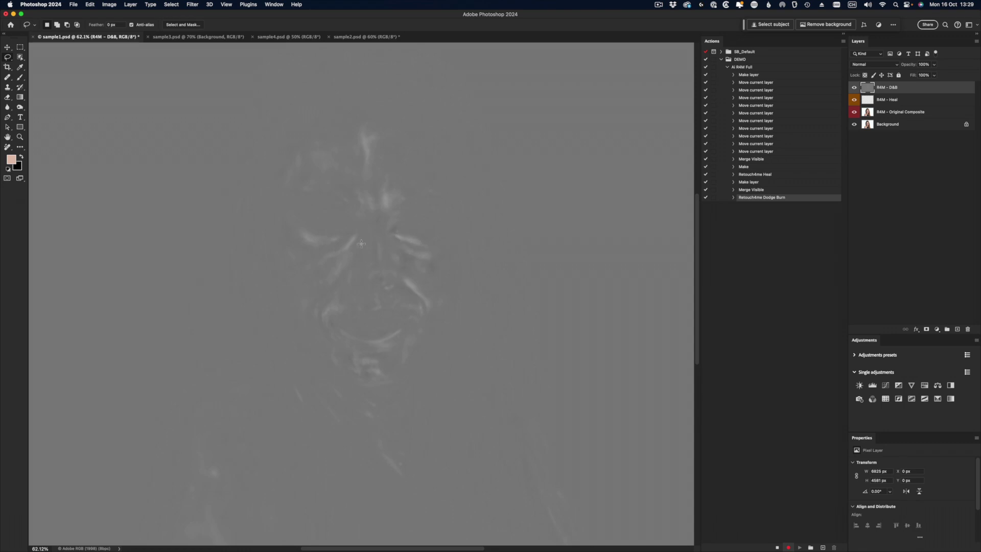
- Set the R4M - D&B layer's blend mode to Soft Light
left_click(880, 66)
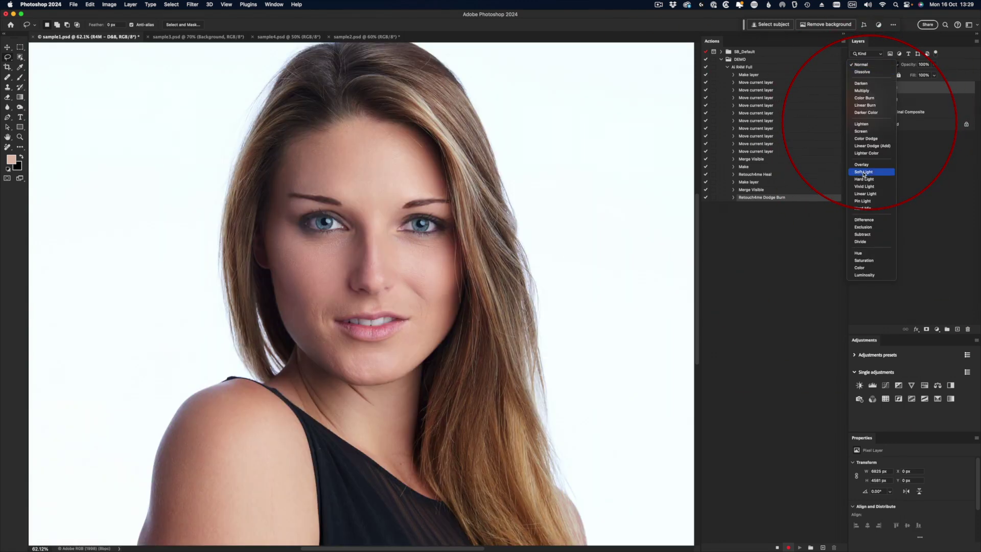
left_click(864, 173)
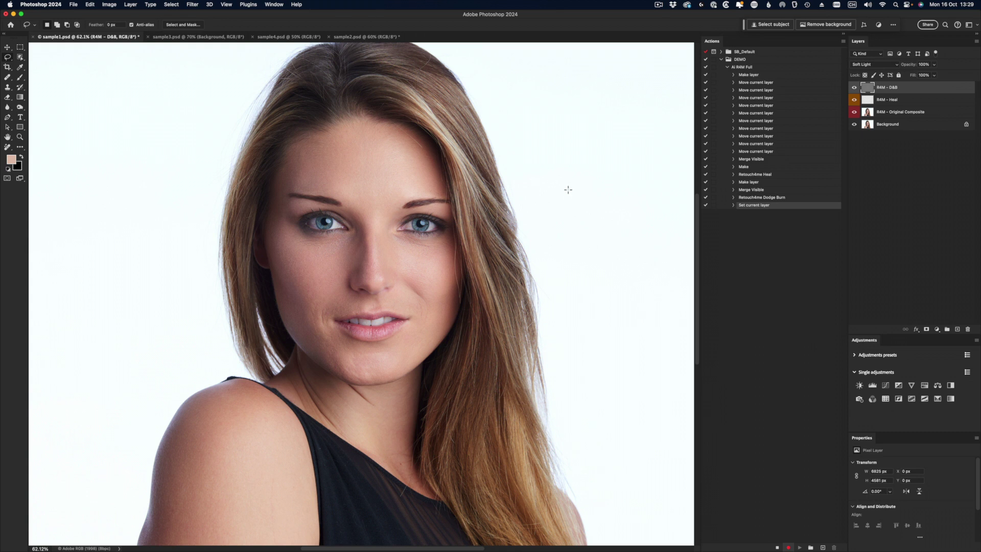
- Create a new layer named 'R4M - Highlights' with an Orange colour label
key("super+shift+n")
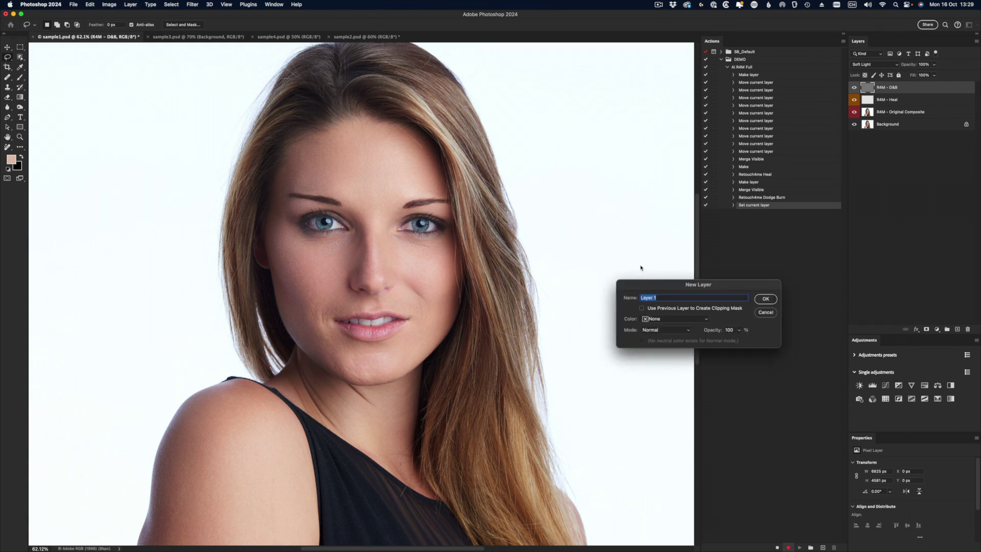
type("R4M - Highlights")
left_click(669, 317)
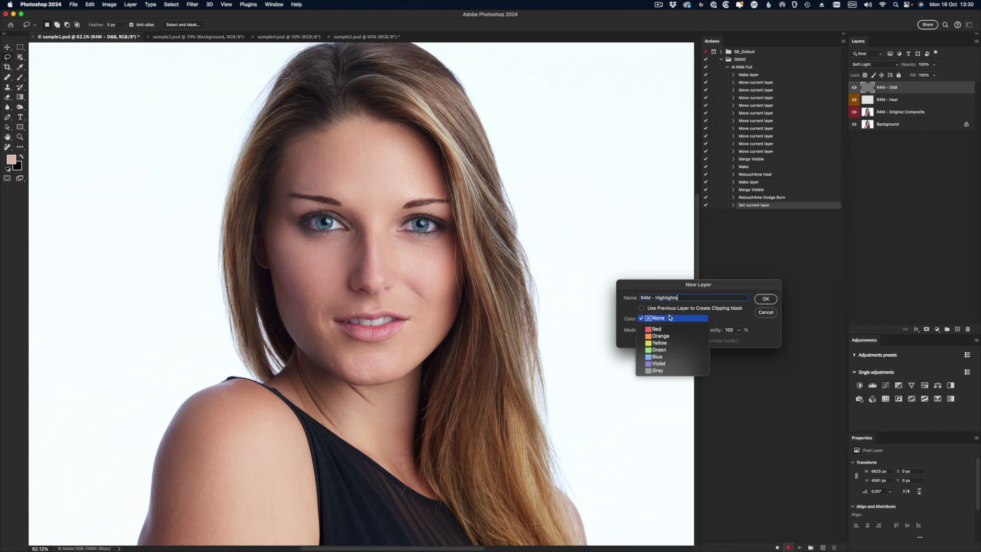
left_click(663, 335)
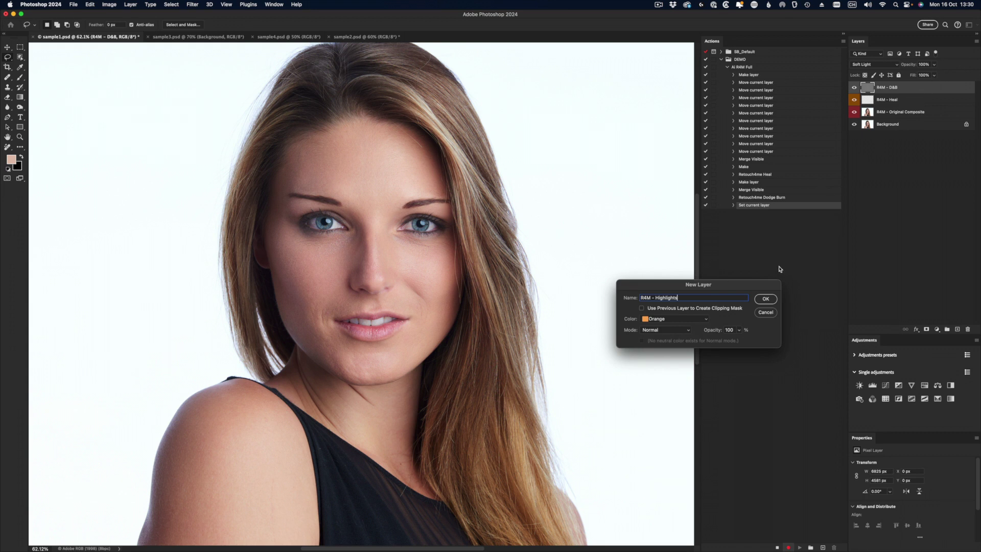
left_click(765, 299)
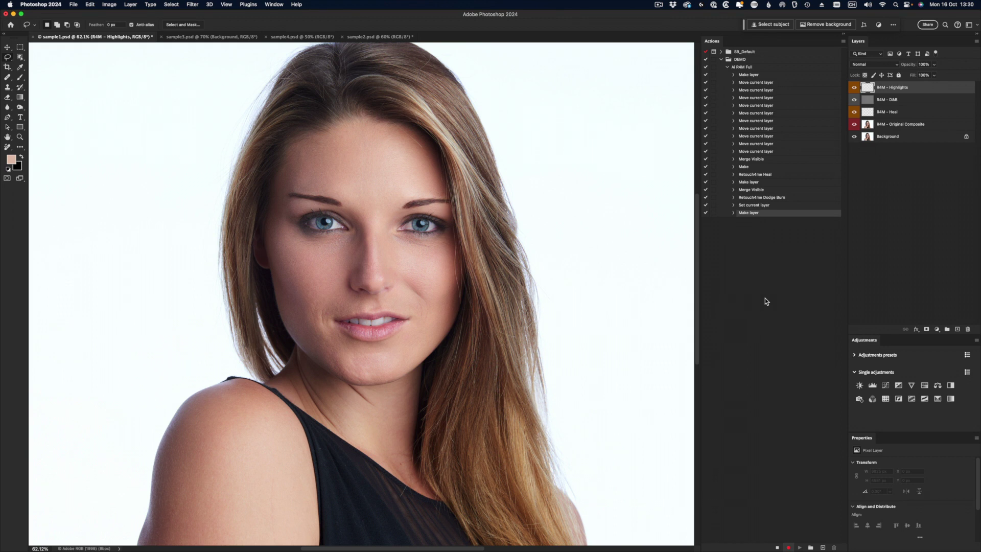
- Stamp visible layers into R4M - Highlights and apply Retouch4me Mattifier at Blend 50
key("alt+shift+super+e")
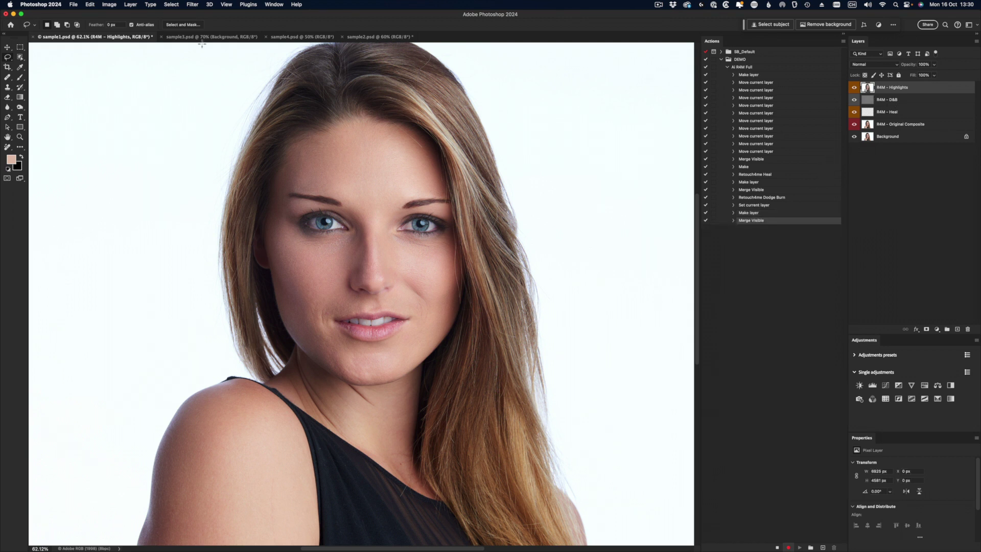
left_click(193, 4)
mouse_move(260, 227)
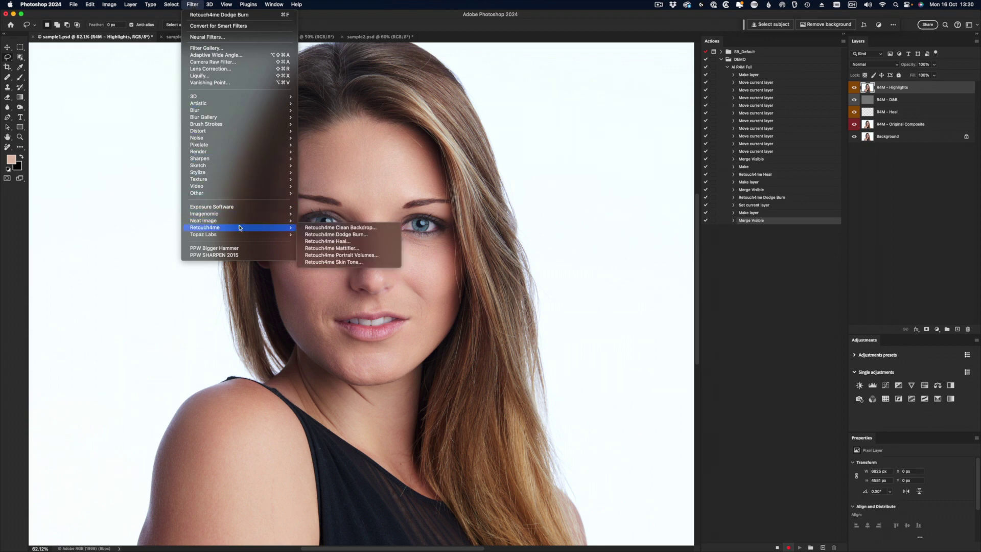
left_click(344, 248)
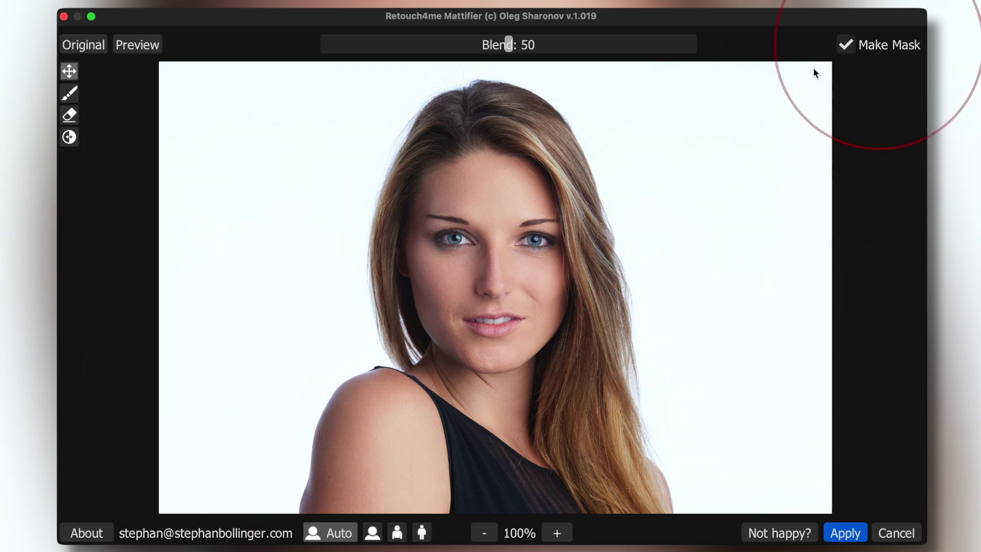
left_click(844, 532)
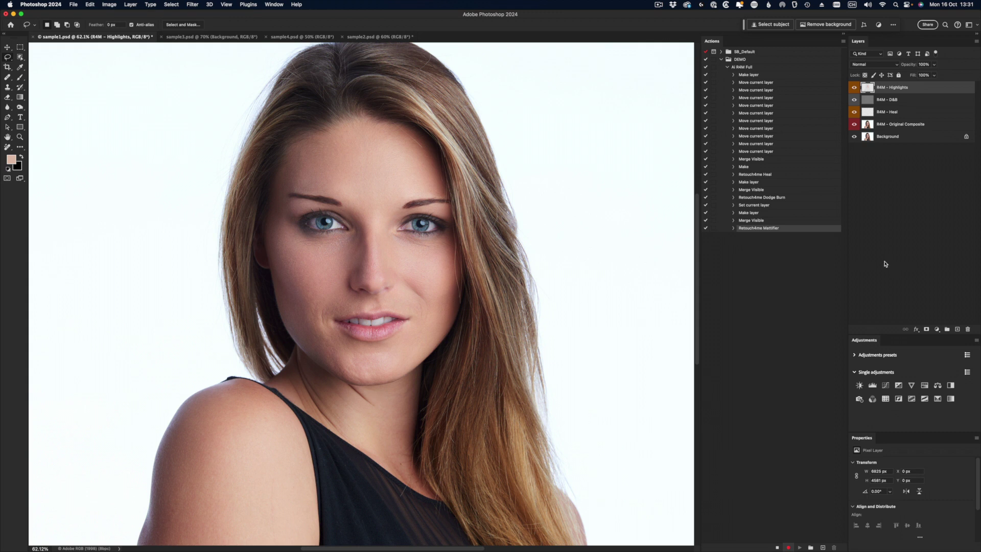
- Create a new layer named 'R4M - SkinTone' with a Gray colour label
key("super+shift+n")
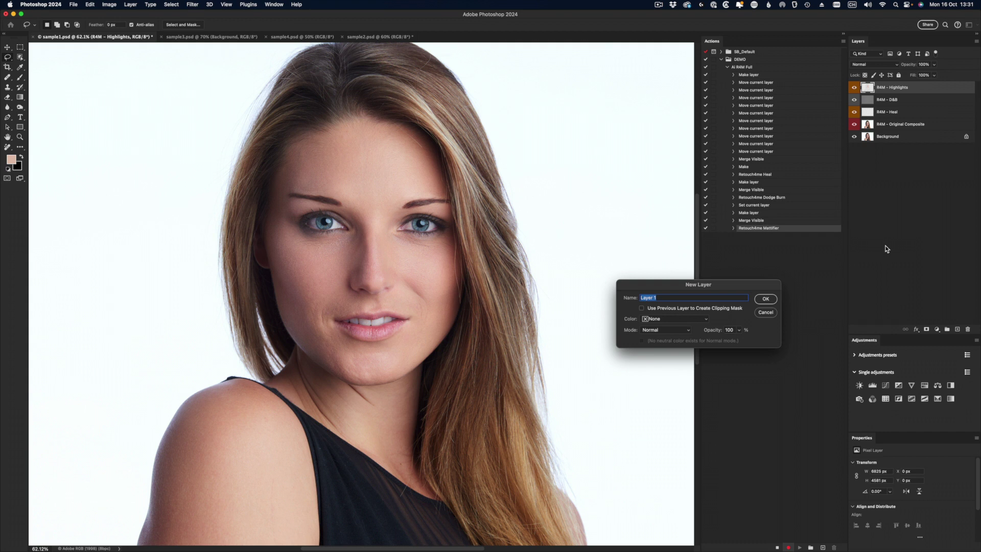
type("R4M - SkinTone")
left_click(674, 318)
left_click(659, 373)
left_click(764, 299)
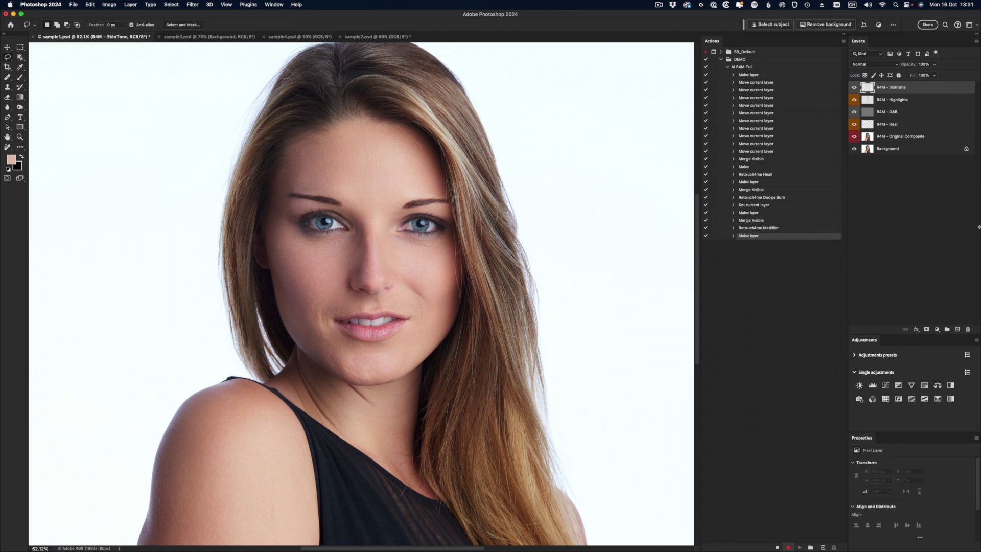
- Stamp a merged copy into R4M - SkinTone, apply Retouch4me Skin Tone, and blend it in Soft Light
key("super+alt+shift+e")
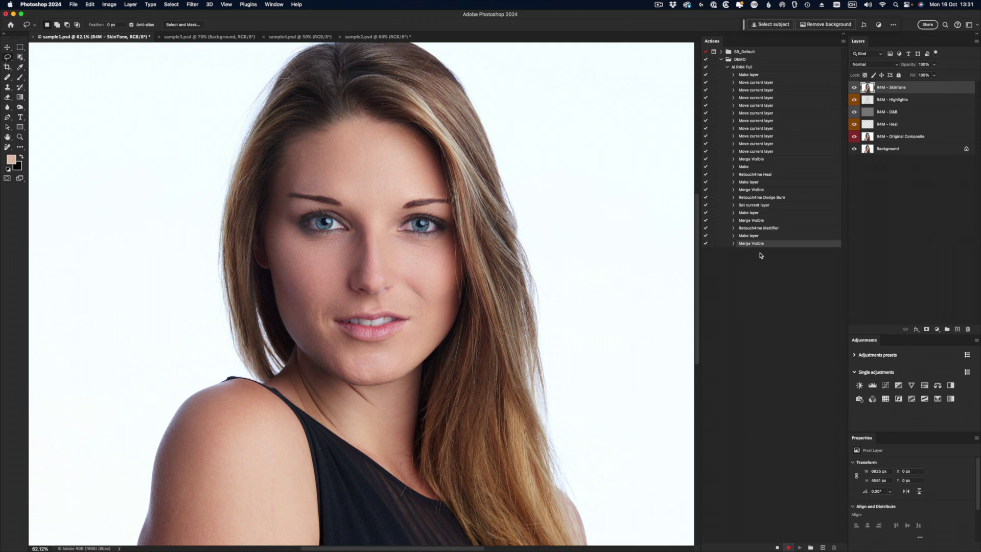
left_click(192, 5)
mouse_move(245, 228)
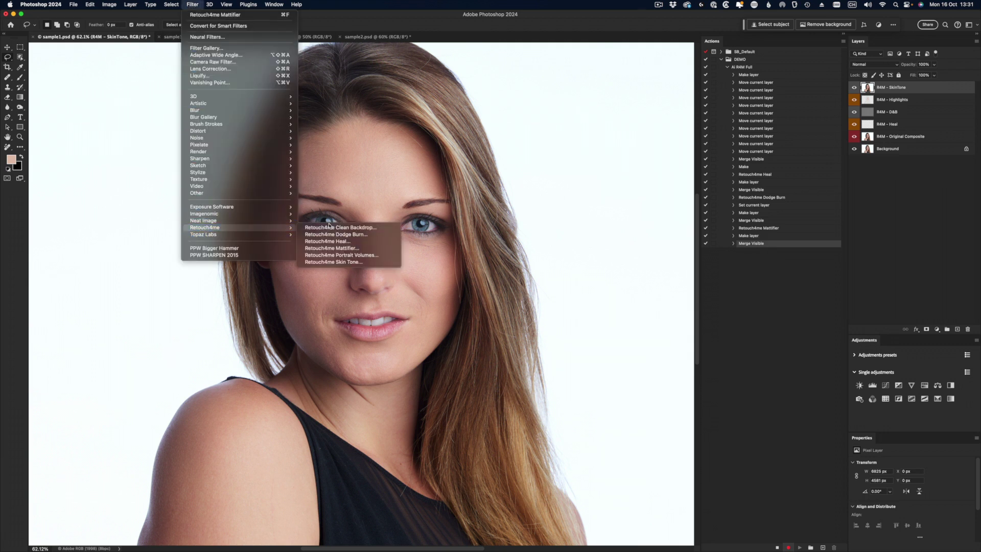
left_click(360, 262)
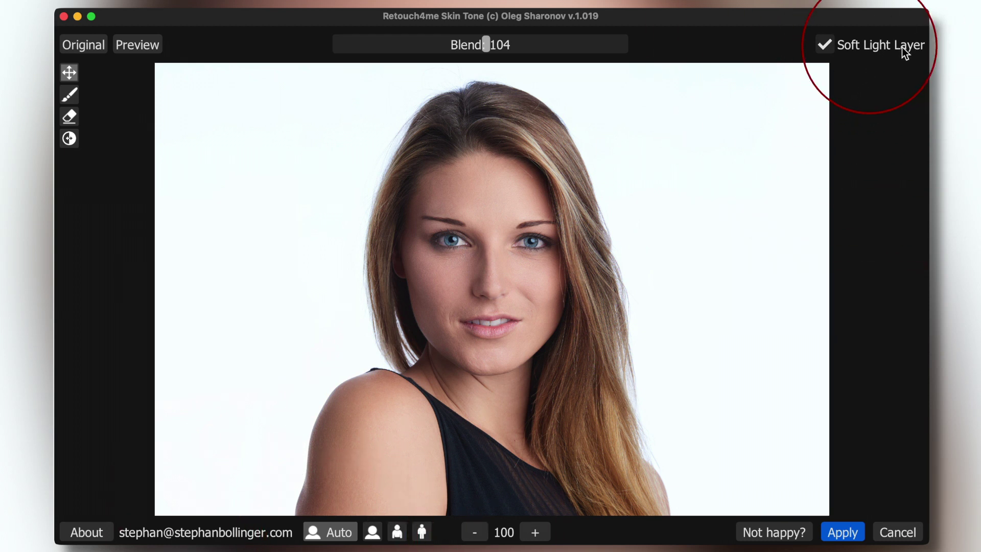
left_click(843, 532)
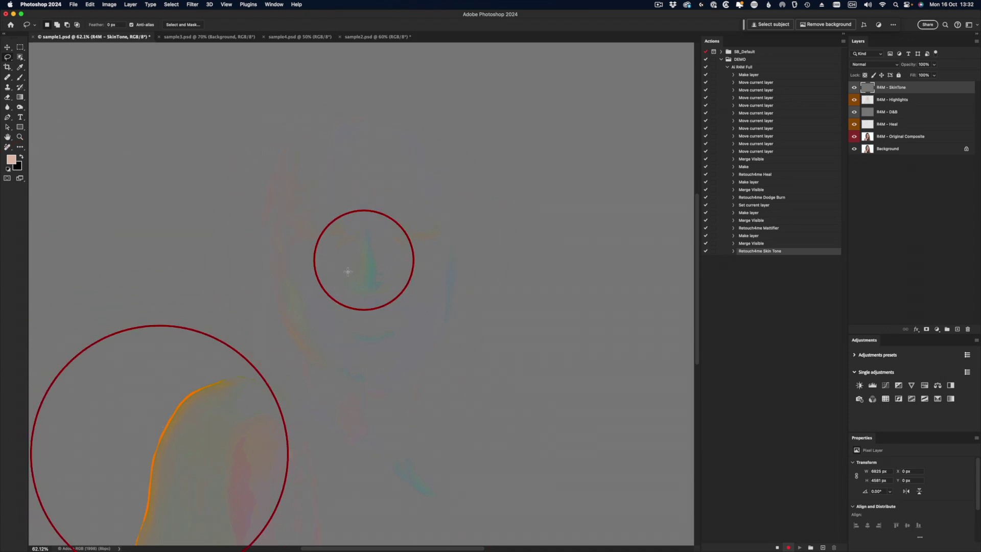
left_click(873, 64)
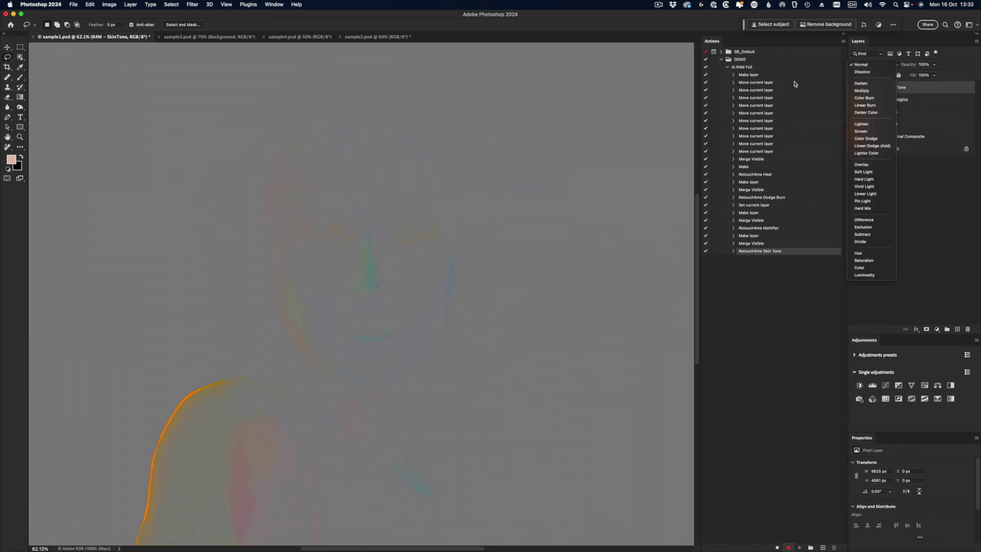
left_click(852, 172)
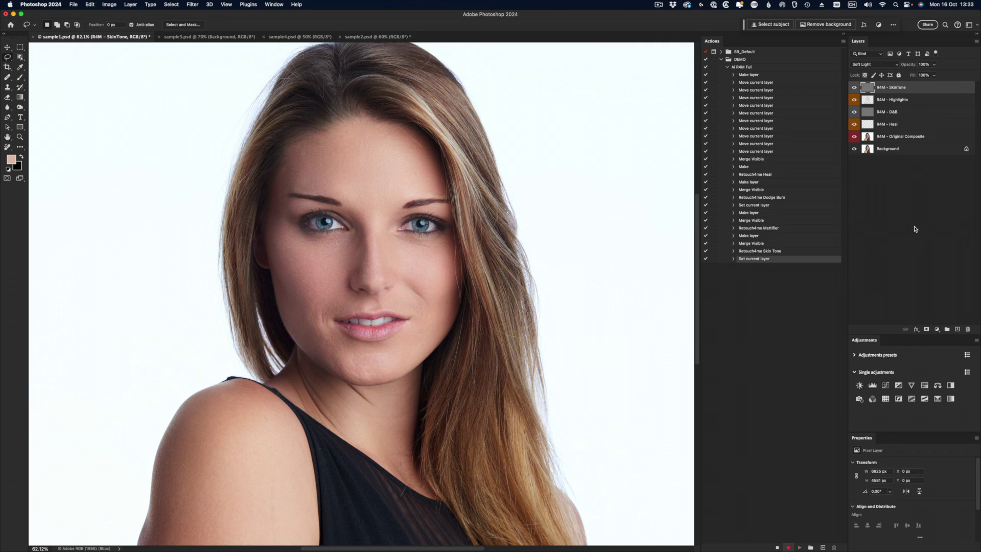
- Create a new layer named 'R4M - Volume' with a Yellow colour label
key("super+shift+n")
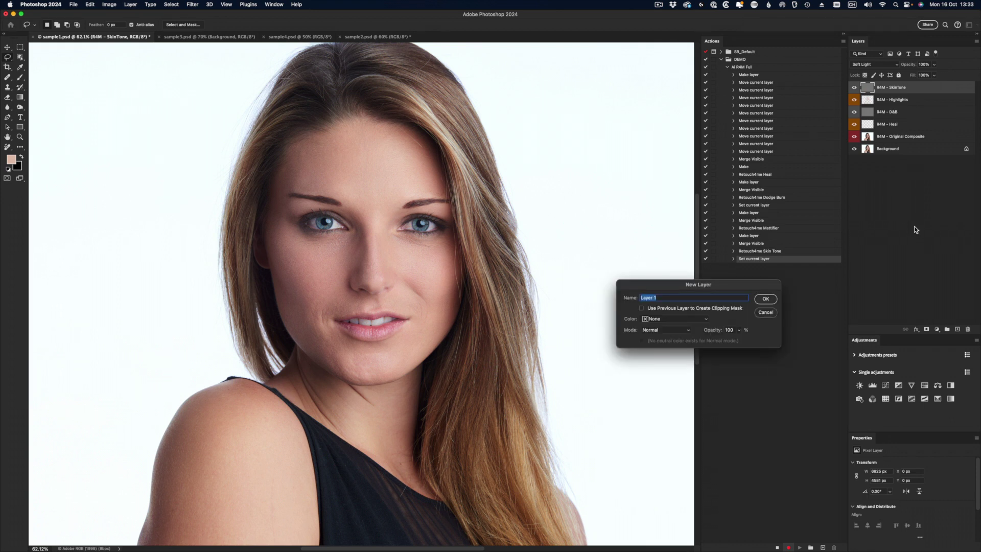
type("R4M - Volume")
left_click(663, 318)
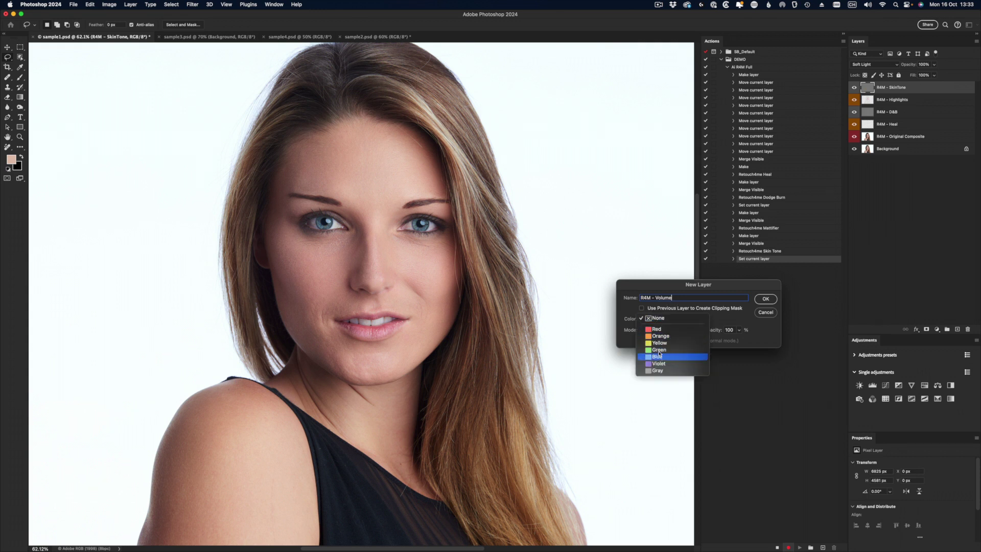
left_click(659, 342)
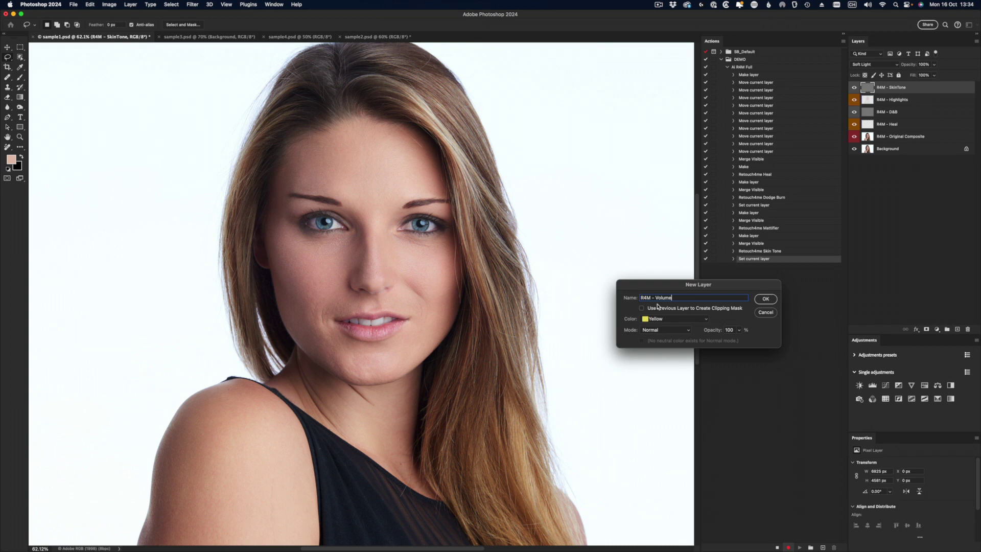
left_click(771, 300)
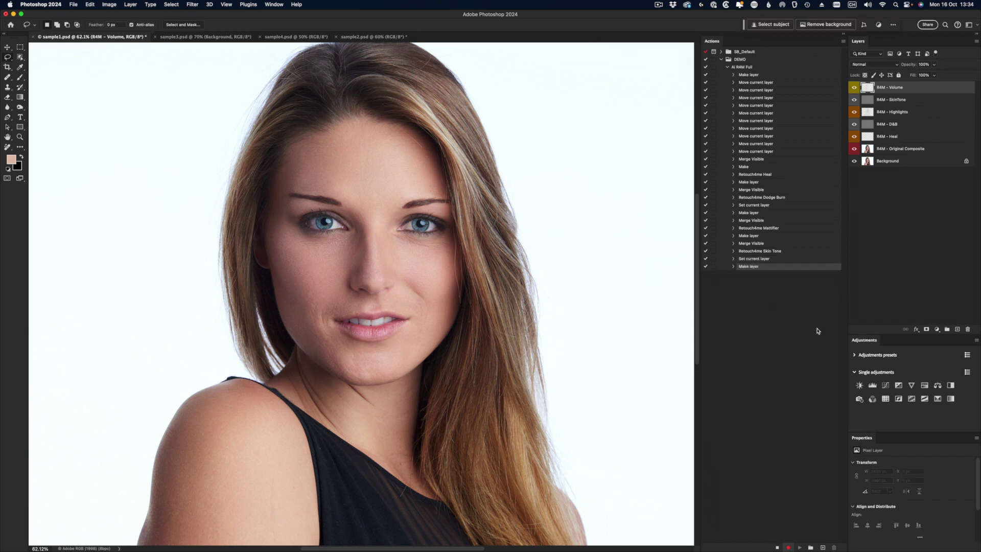
- Stamp a merged copy into R4M - Volume, apply Retouch4me Portrait Volumes, and select all six R4M layers
key("super+alt+shift+e")
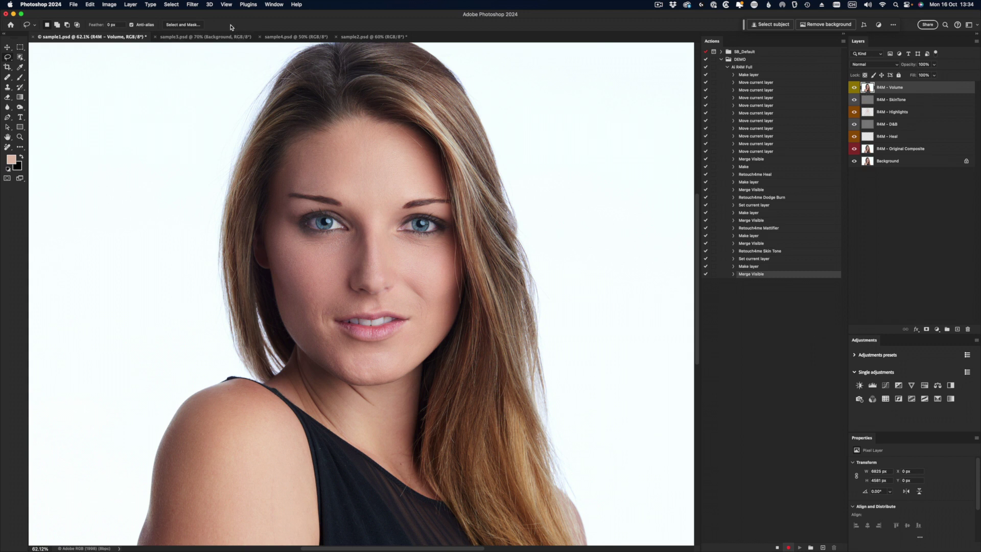
left_click(188, 4)
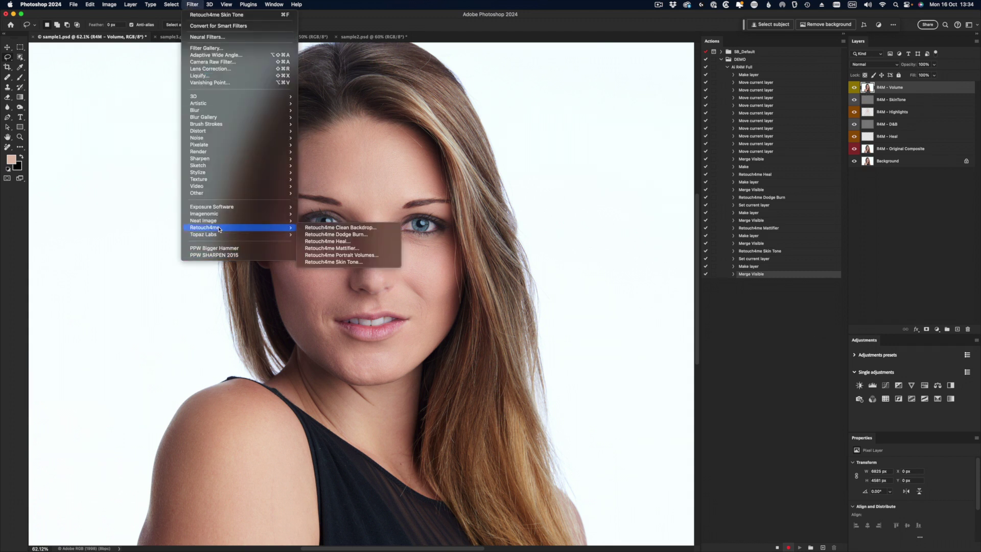
mouse_move(255, 227)
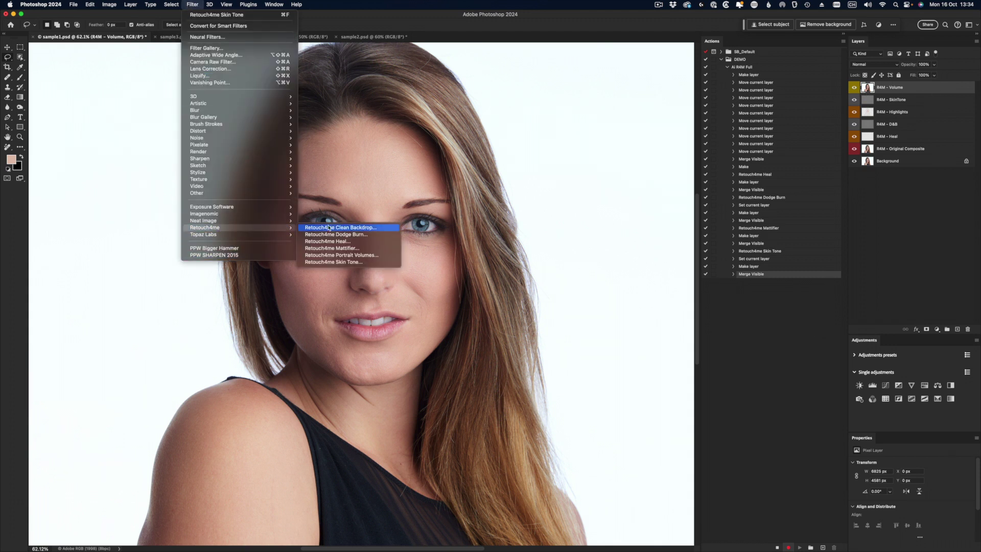
left_click(369, 254)
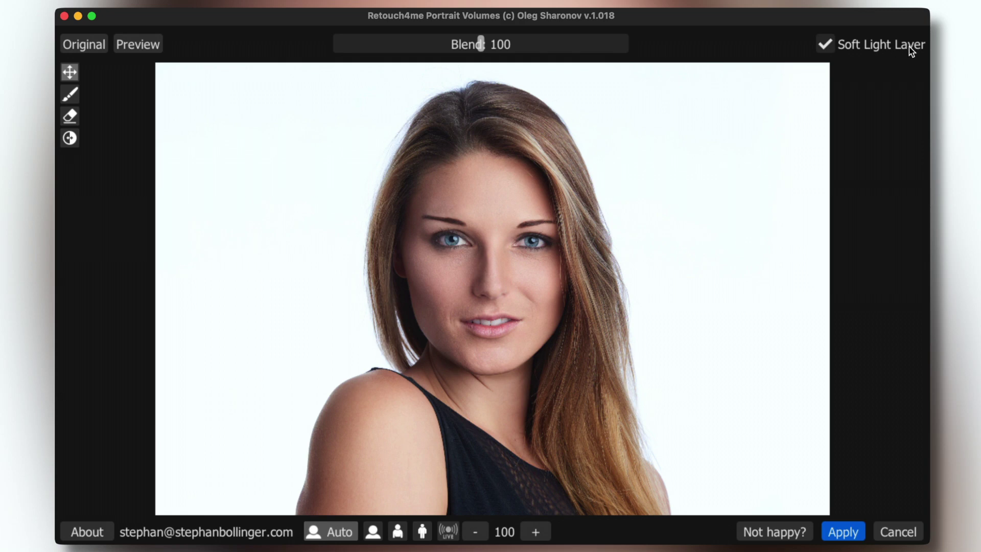
left_click(843, 532)
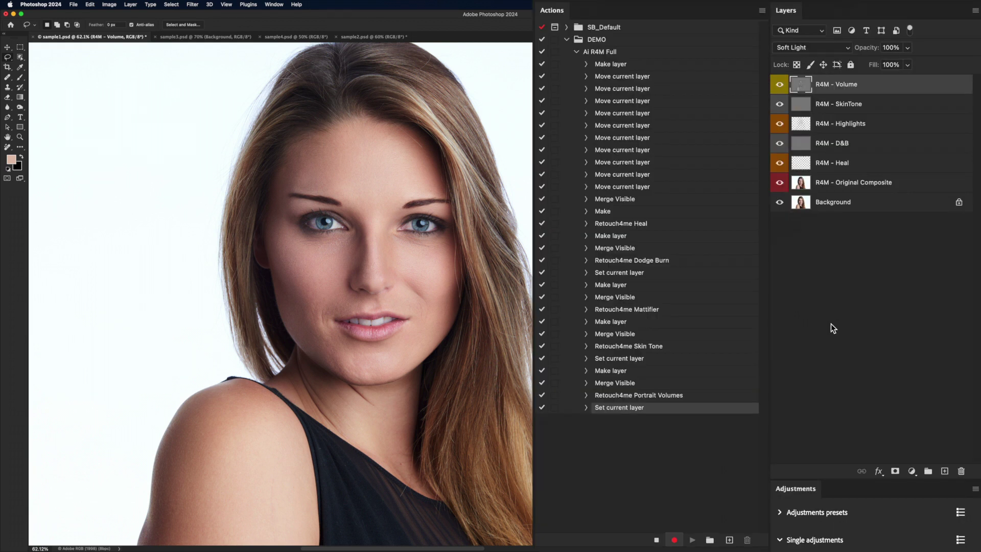
left_click(907, 185, "shift")
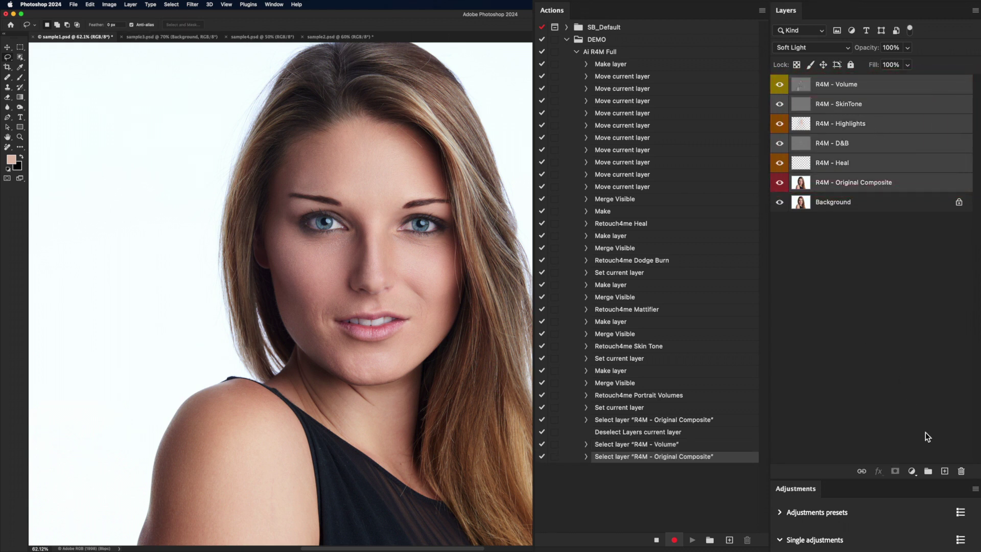
- Group the six selected R4M layers and rename the group 'R4M - Full Ai Retouch'
left_click(928, 472)
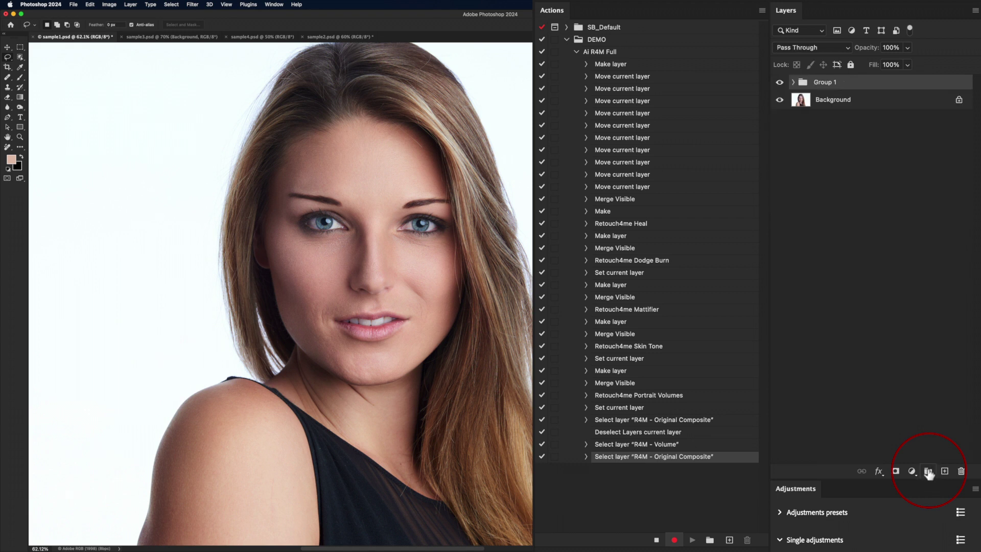
left_click(793, 82)
double_click(823, 82)
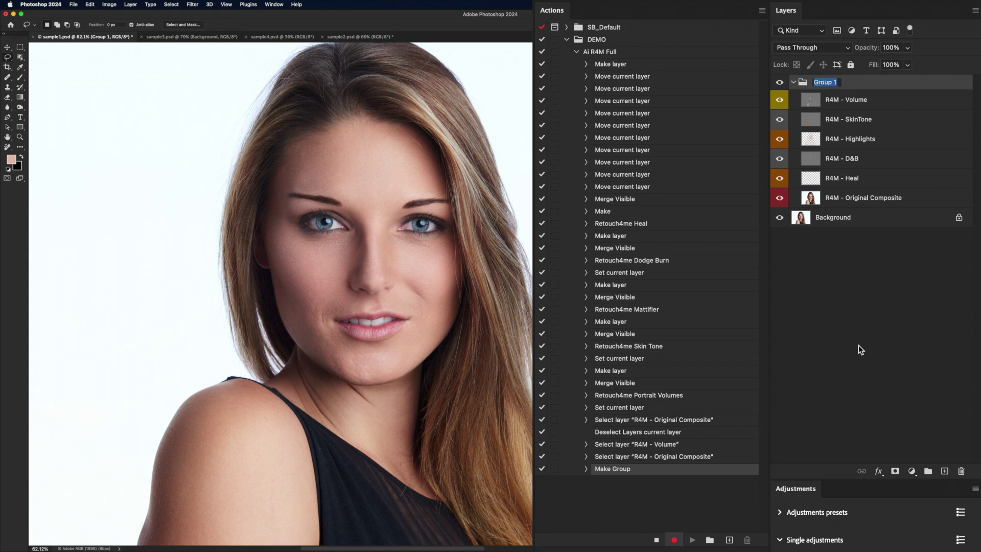
type("R4M - Full Ai Retouch")
key("Return")
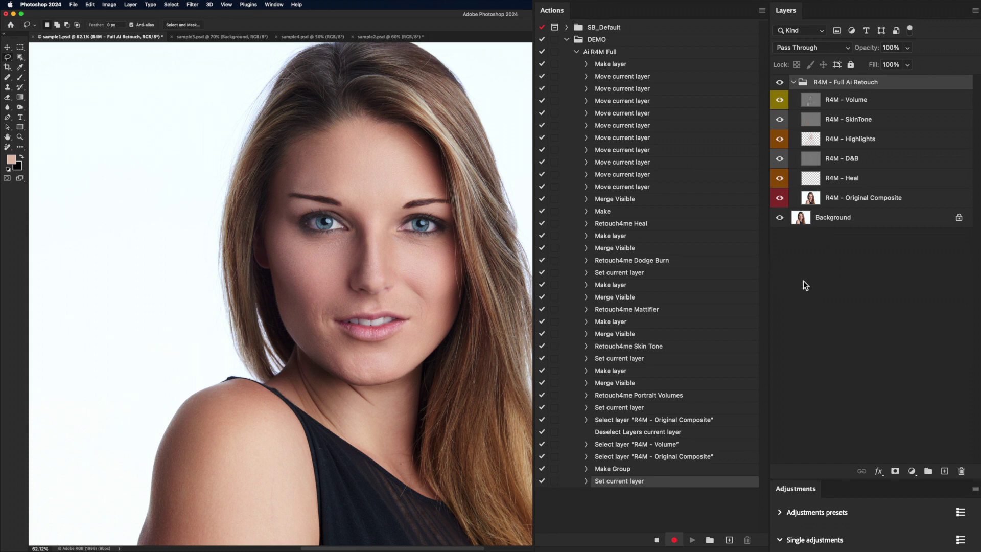
- Add unlinked white layer masks to R4M - Heal and R4M - D&B
left_click(813, 181)
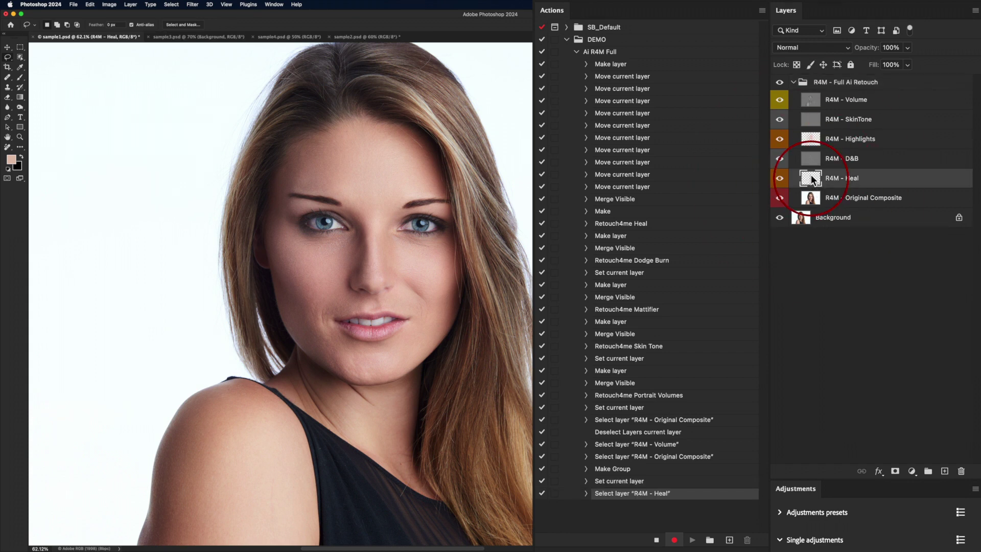
left_click(894, 469)
left_click(824, 179)
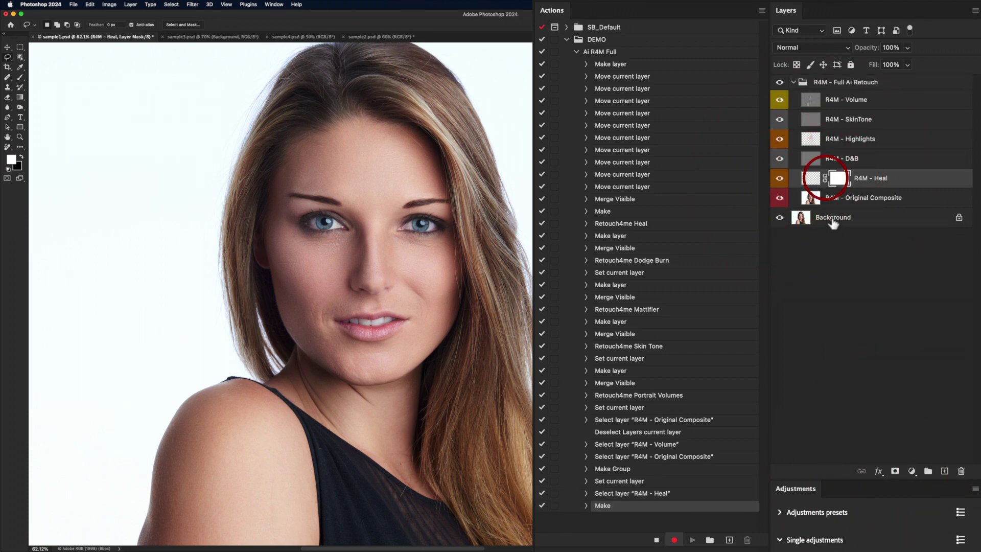
left_click(811, 158)
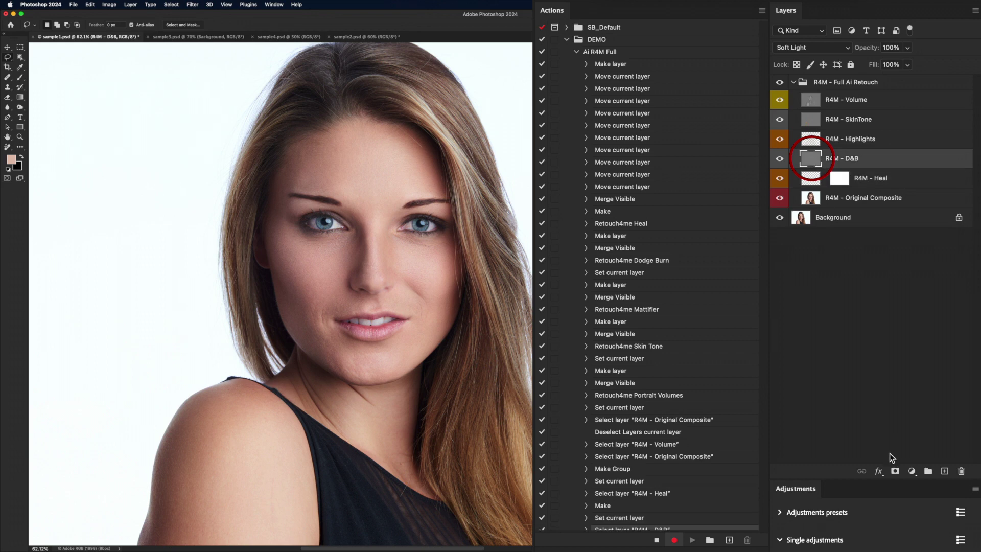
left_click(894, 471)
left_click(824, 158)
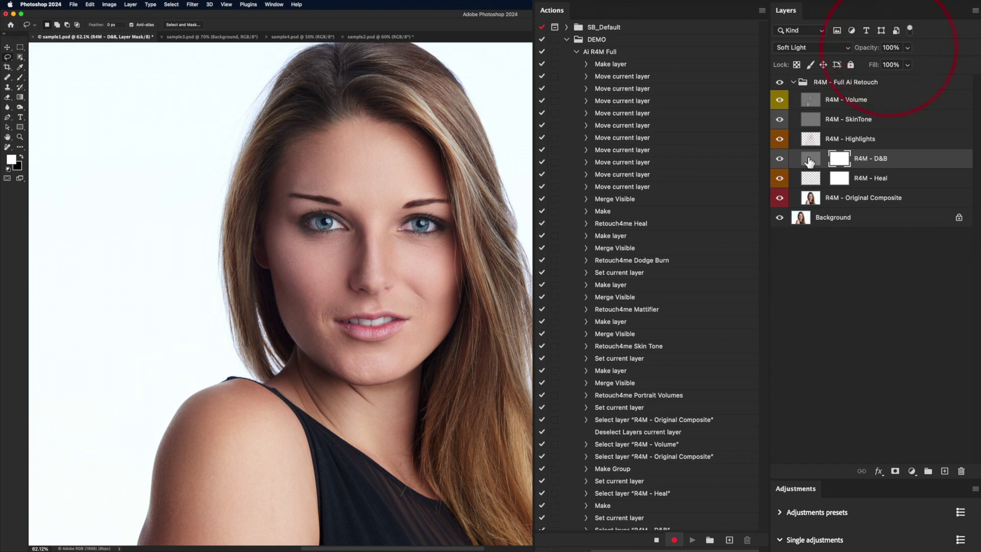
left_click(809, 160)
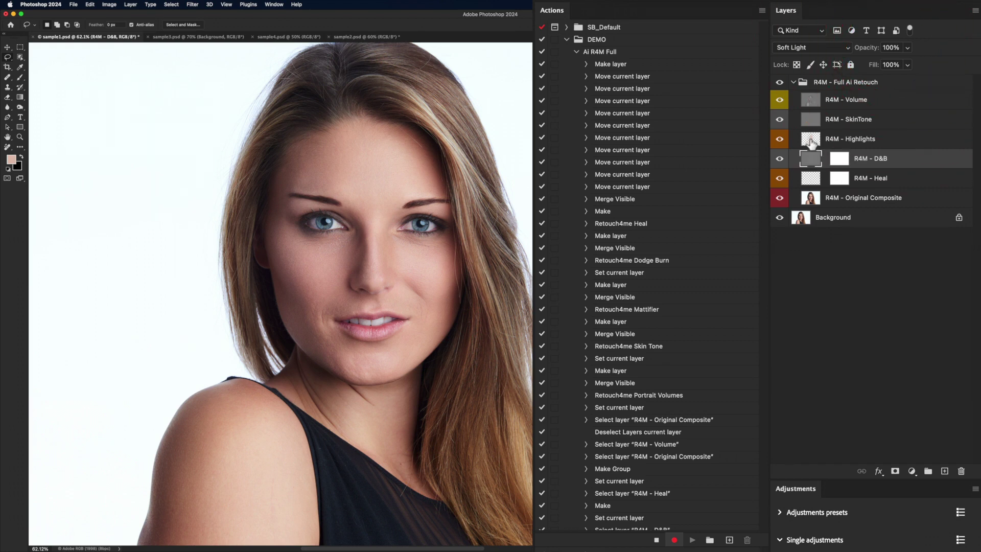
- Set R4M - Highlights to 60% opacity and add white masks to Highlights and SkinTone
left_click(810, 141)
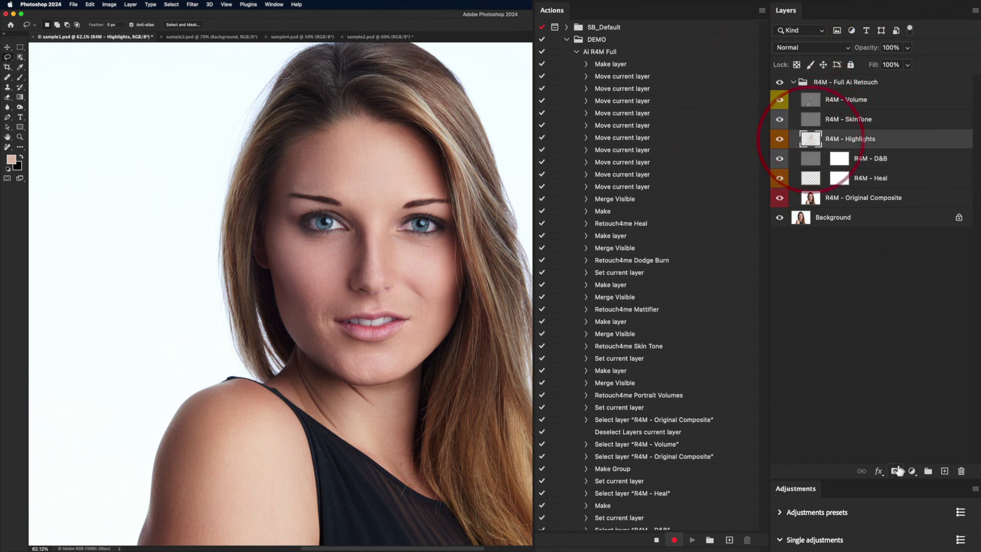
left_click(884, 48)
type("60")
key("Return")
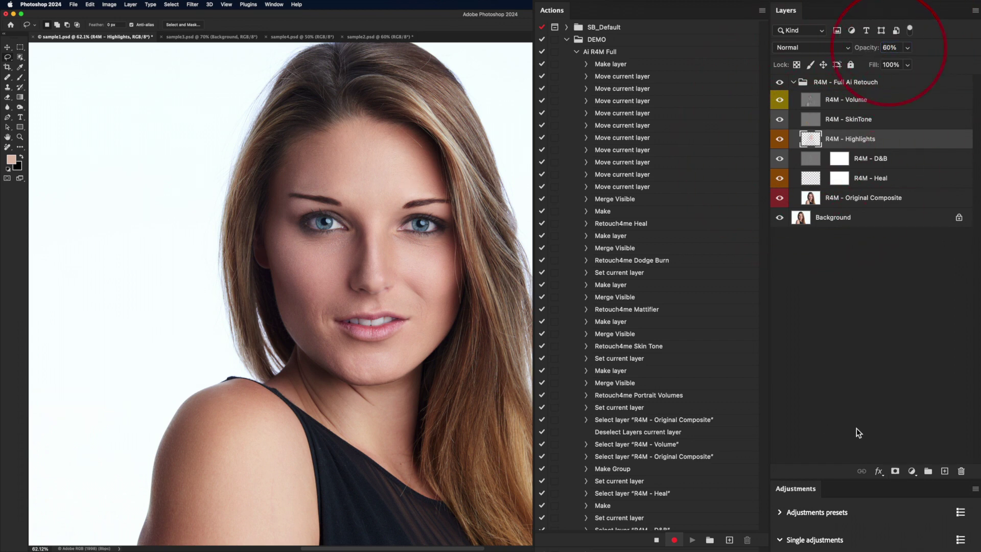
left_click(894, 470)
left_click(810, 119)
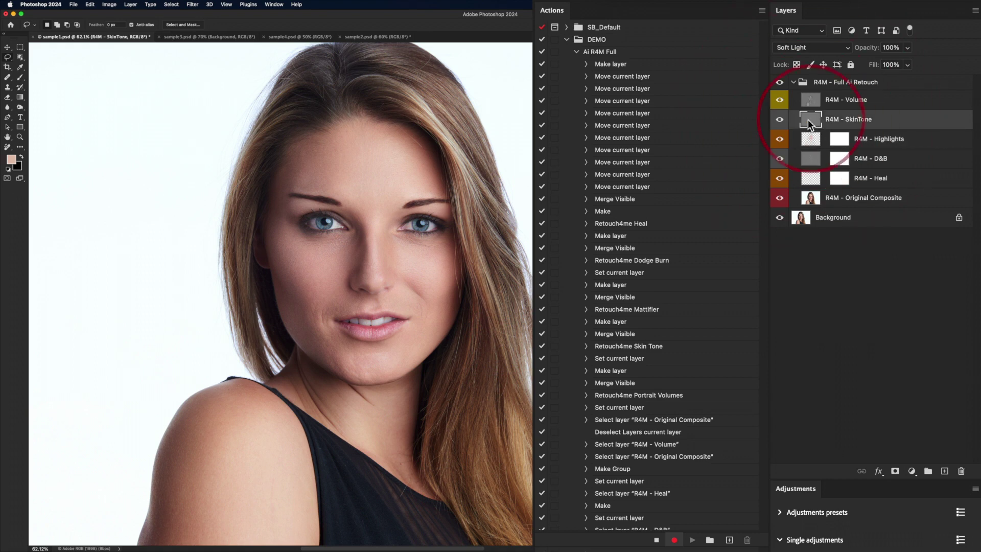
left_click(894, 470)
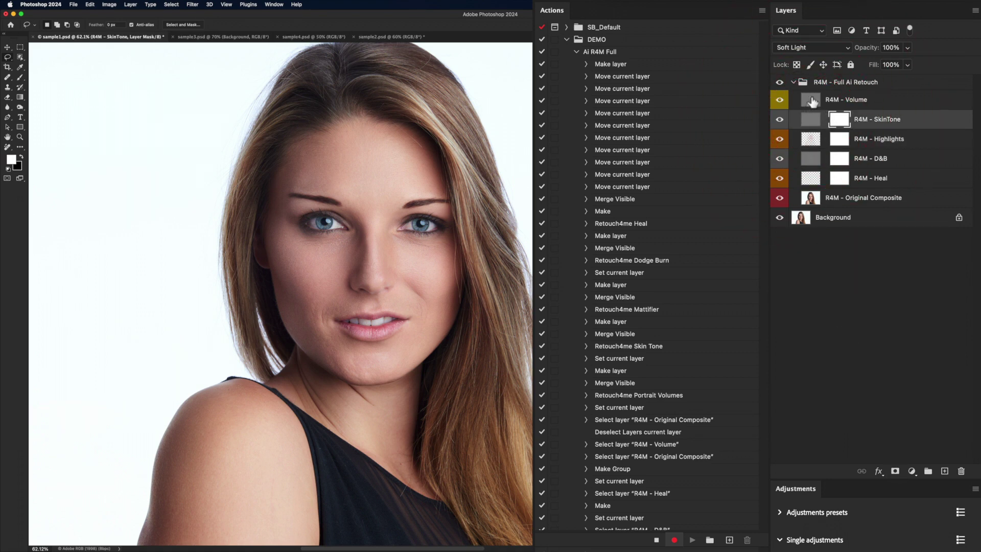
- Set R4M - Volume to 40% opacity with a white mask, and hide R4M - Original Composite
left_click(811, 100)
left_click(889, 47)
type("40")
key("Return")
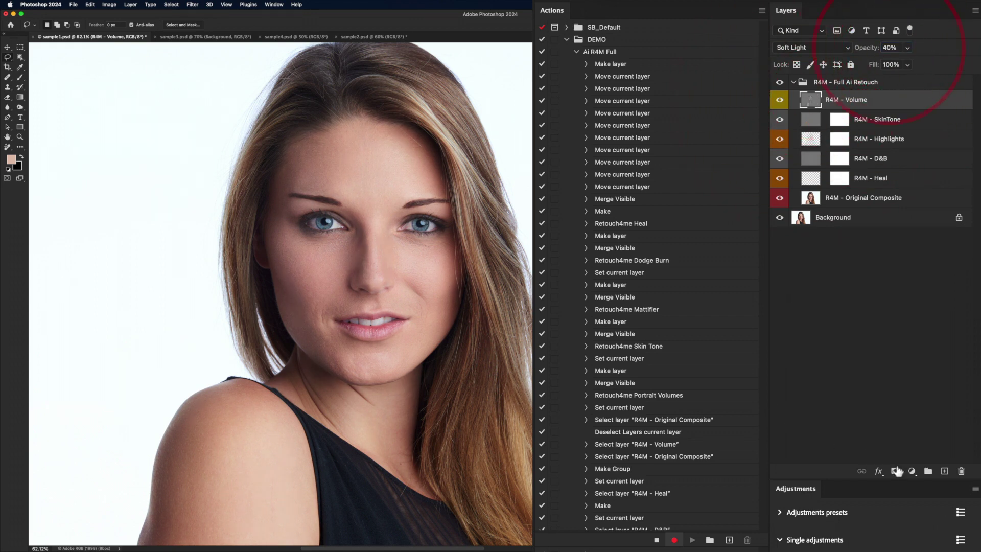
left_click(896, 471)
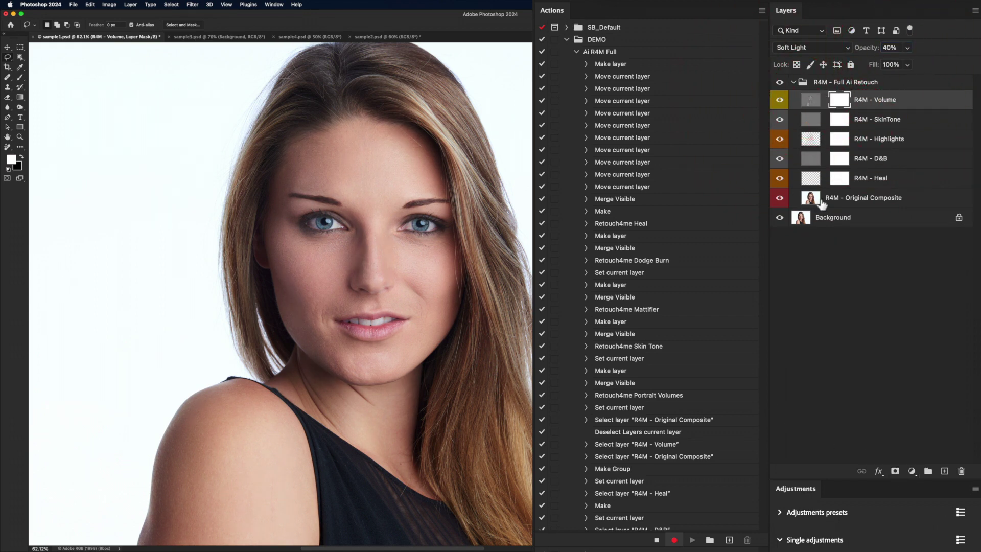
left_click(815, 199)
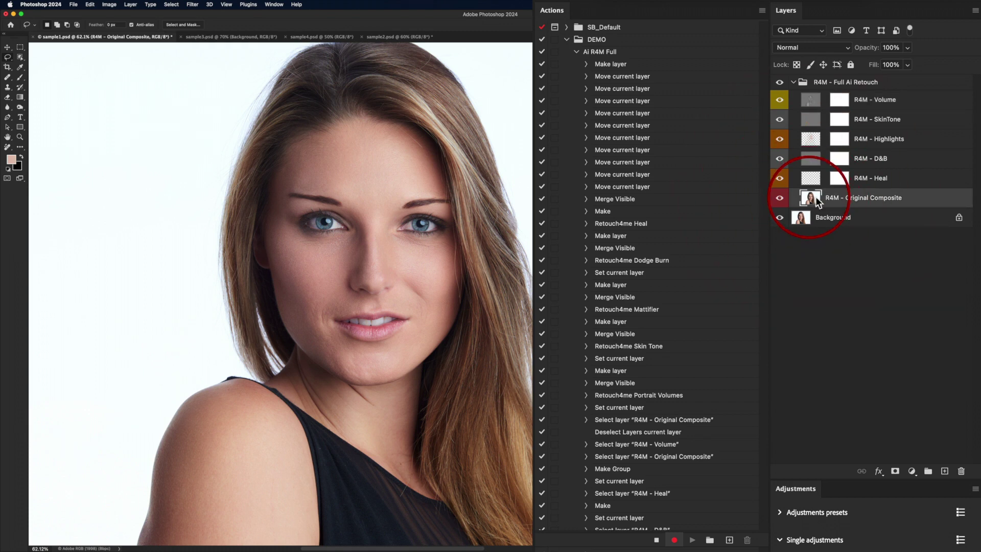
left_click(779, 199)
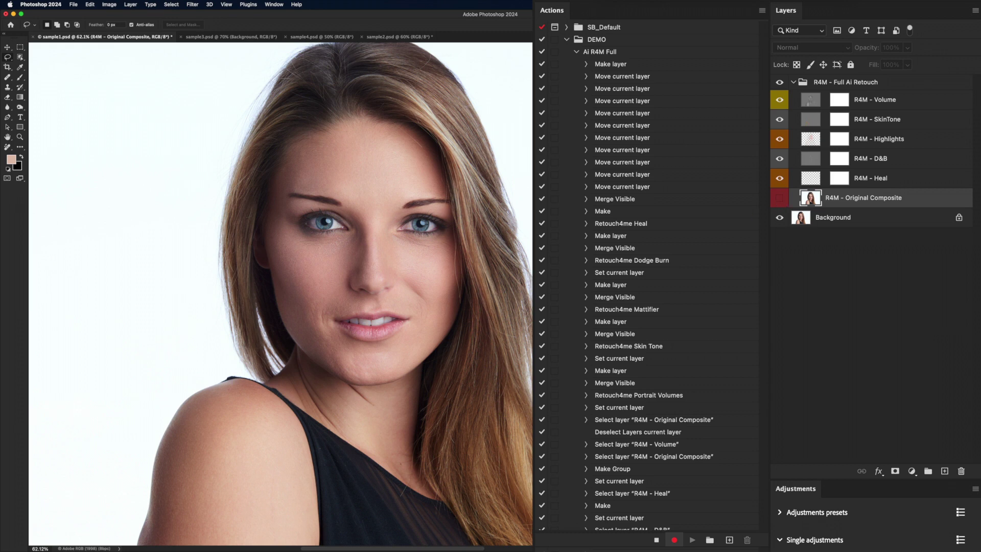
- Stop the action recording and delete the R4M - Full Ai Retouch group with all its contents
left_click(657, 540)
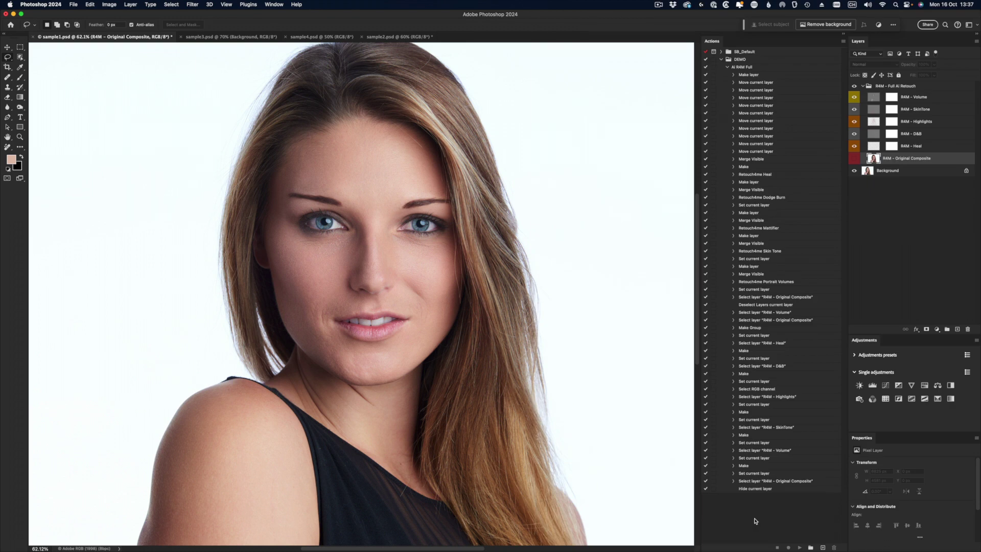
left_click(901, 86)
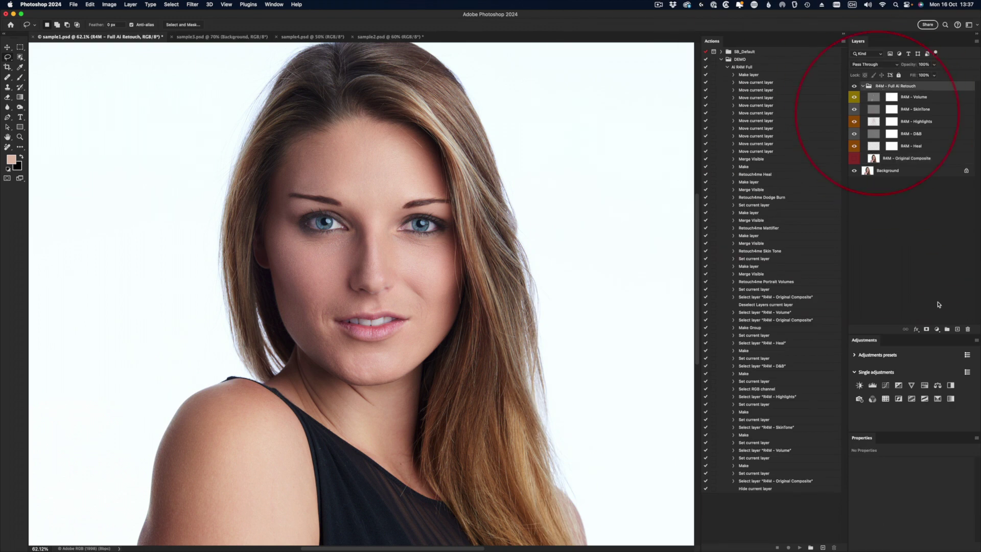
left_click(967, 329)
left_click(473, 188)
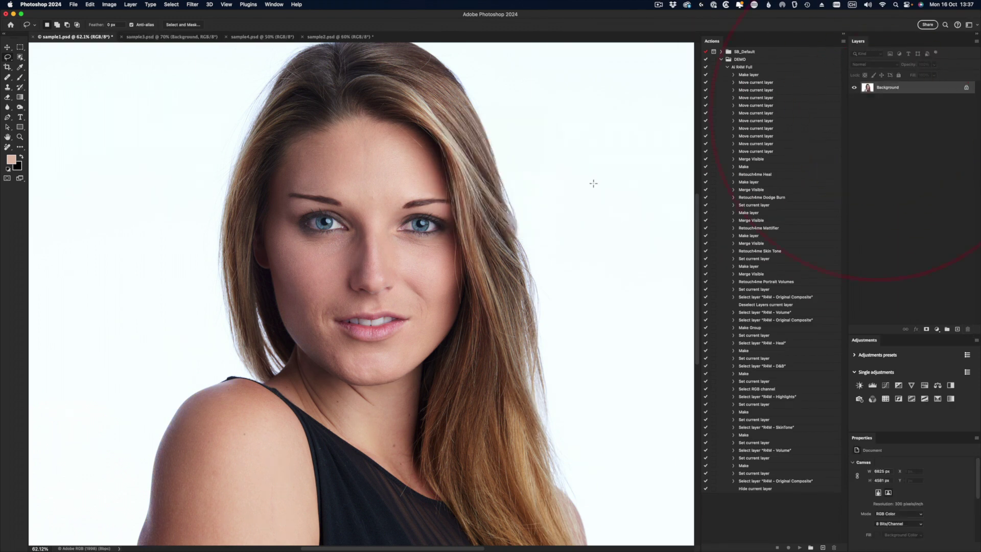
left_click(758, 69)
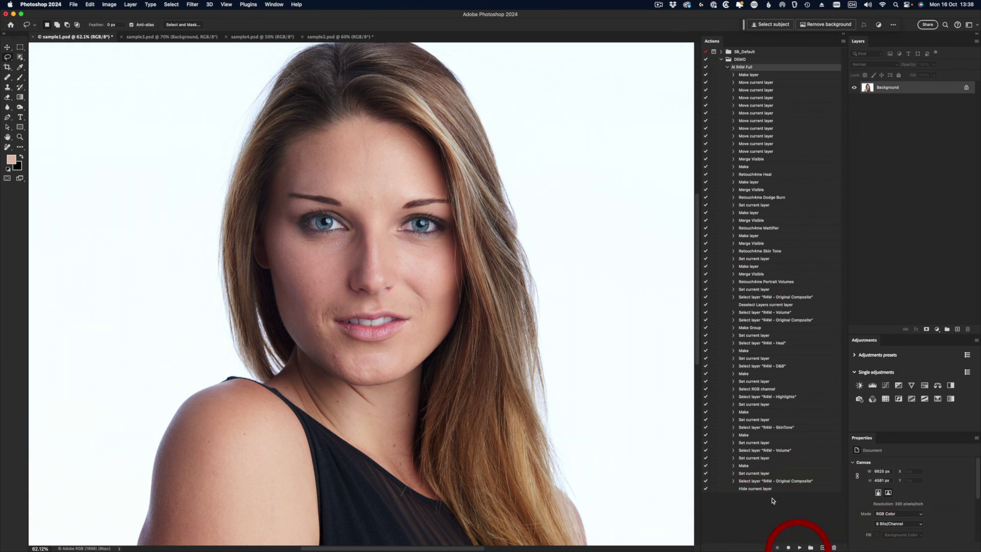
- Replay the AI R4M Full action on sample1.psd to rebuild the retouch group
left_click(799, 547)
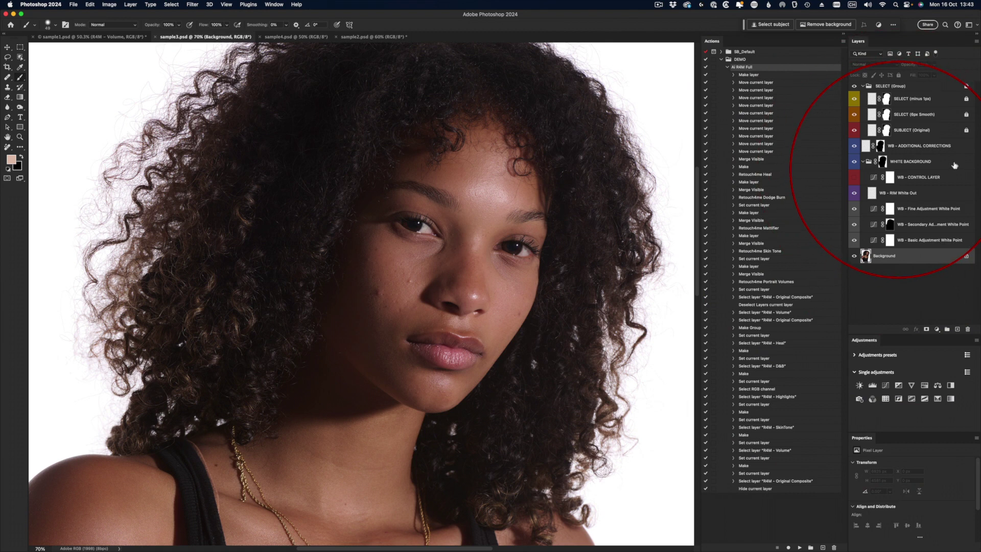
- Run AI R4M Full on sample3.psd from the White Point layer, then hide the group to compare
left_click(940, 226)
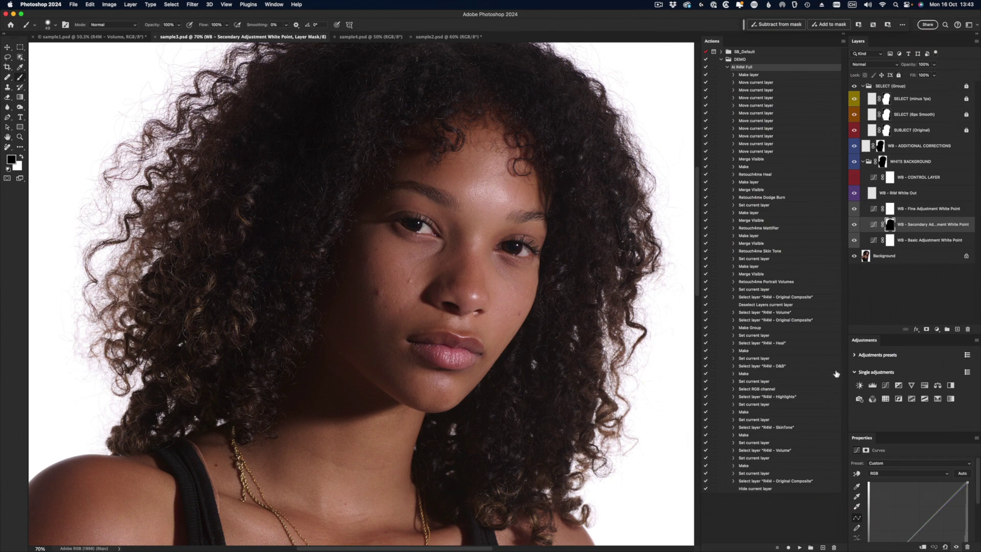
left_click(799, 547)
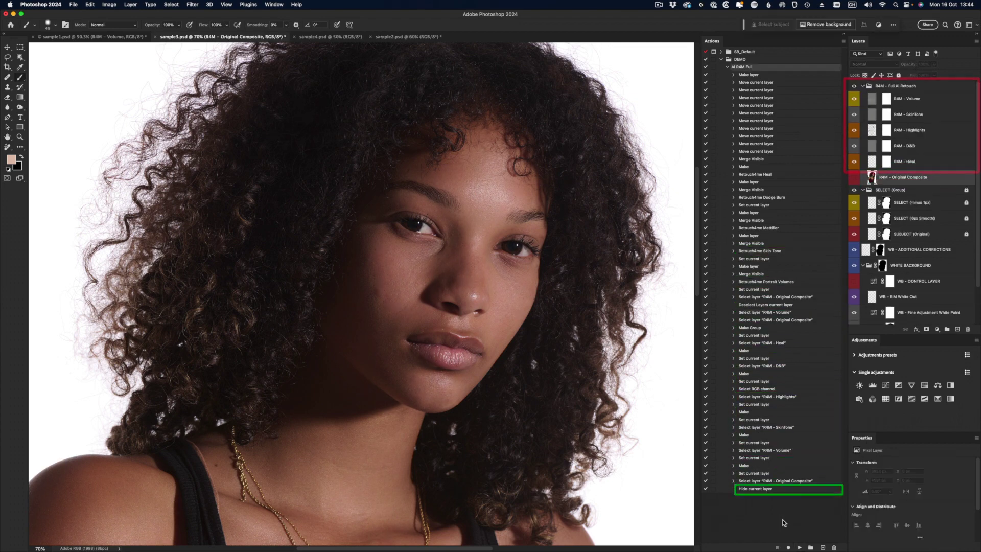
left_click(854, 86)
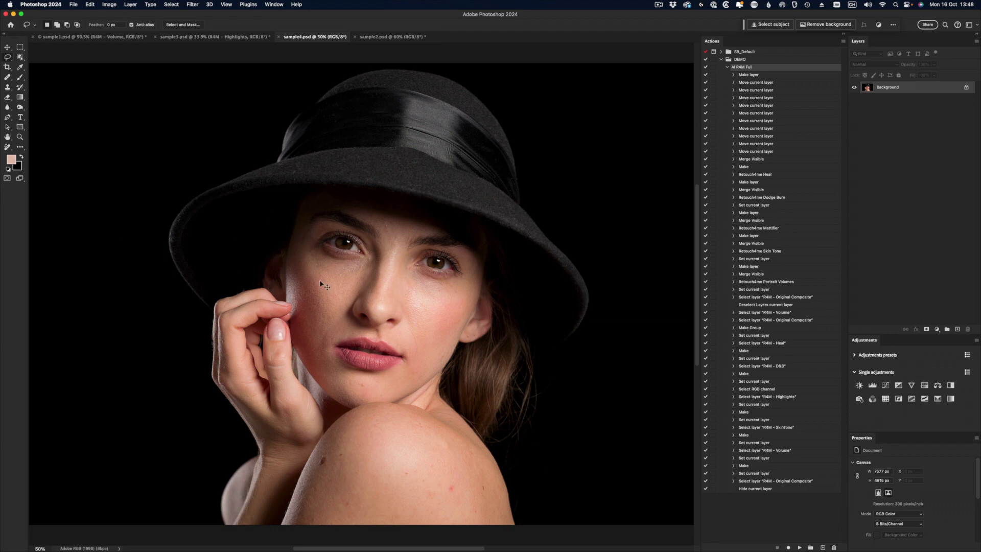
- Zoom into the hat portrait's face to inspect the skin, then fit it on screen
key("super+plus")
key("super+plus")
key("super+plus")
left_click_drag(434, 221, 475, 294)
key("super+0")
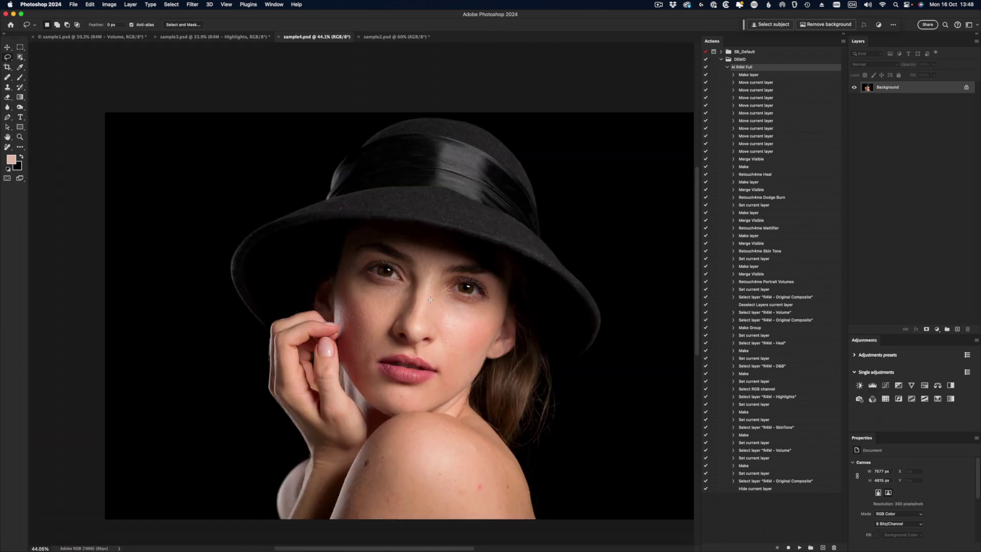
scroll(430, 300, "up", 3)
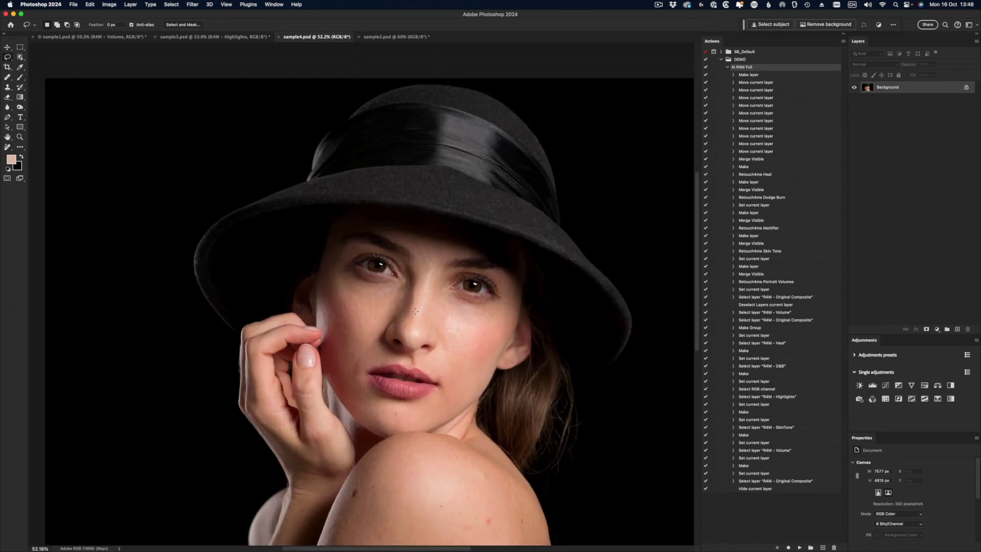
scroll(412, 314, "down", 2)
scroll(411, 314, "right", 2)
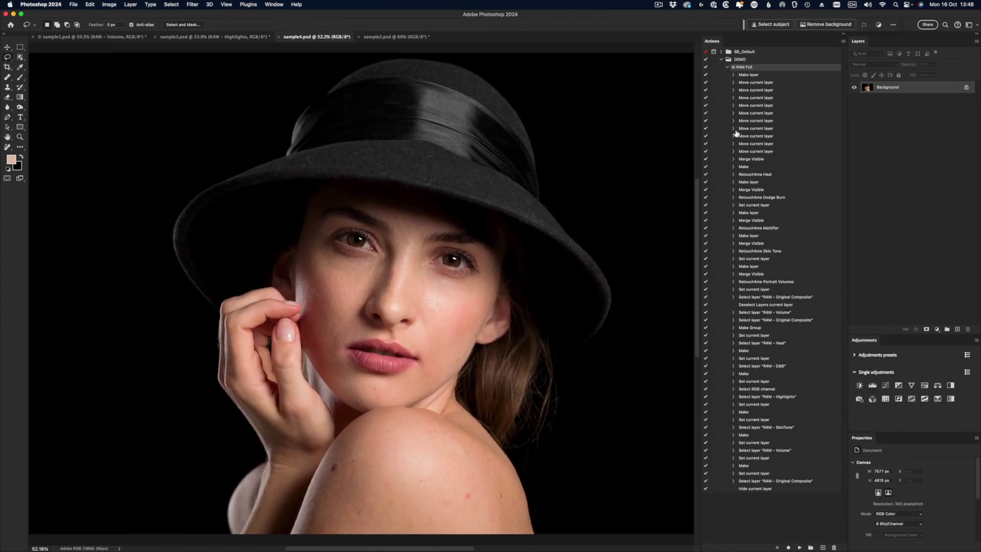
- Run AI R4M Full on the hat portrait and toggle the group to compare before and after
left_click(799, 547)
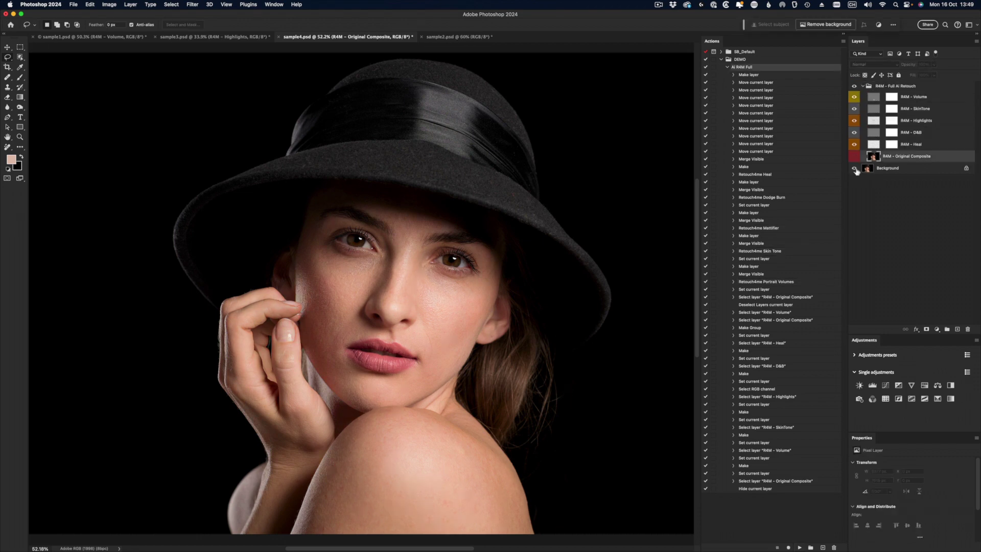
left_click(853, 168, "alt")
left_click(855, 168, "alt")
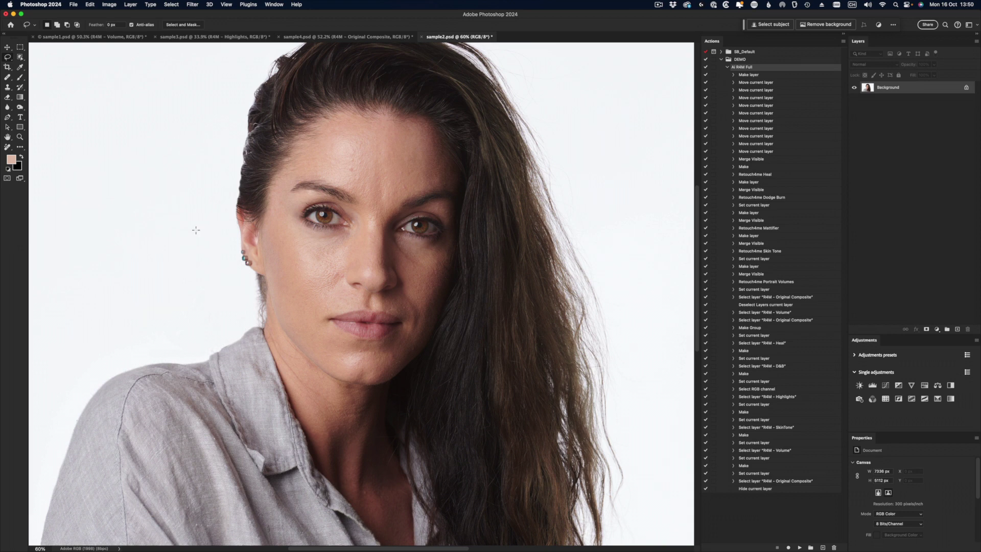
- Run AI R4M Full on sample2.psd and toggle the retouch group to compare results
left_click(799, 547)
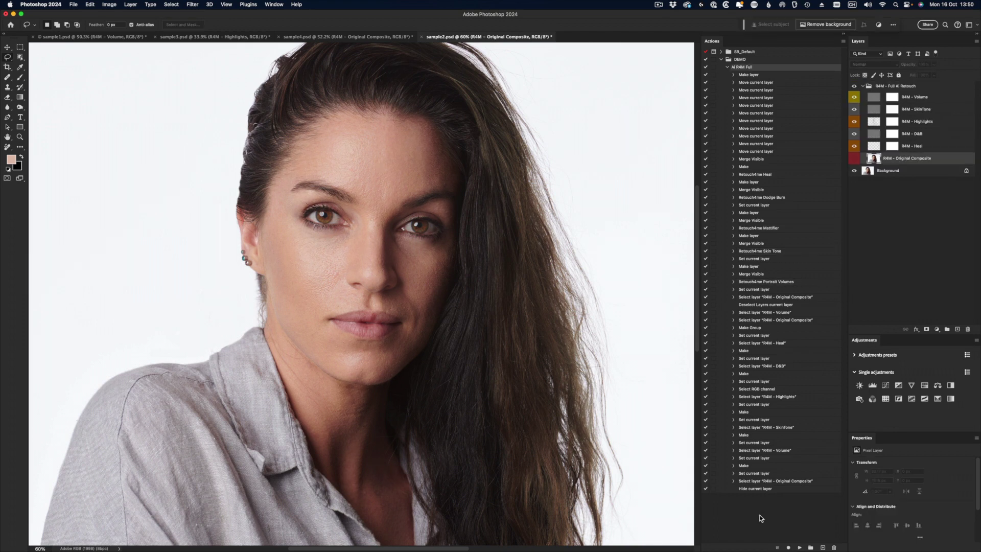
left_click(854, 170, "alt")
left_click(853, 170, "alt")
left_click(854, 170, "alt")
left_click(854, 171, "alt")
- Compare the retouched skin at 200% zoom, fit the portrait, and select the R4M - Full Ai Retouch group
key("super+plus")
key("super+plus")
key("super+plus")
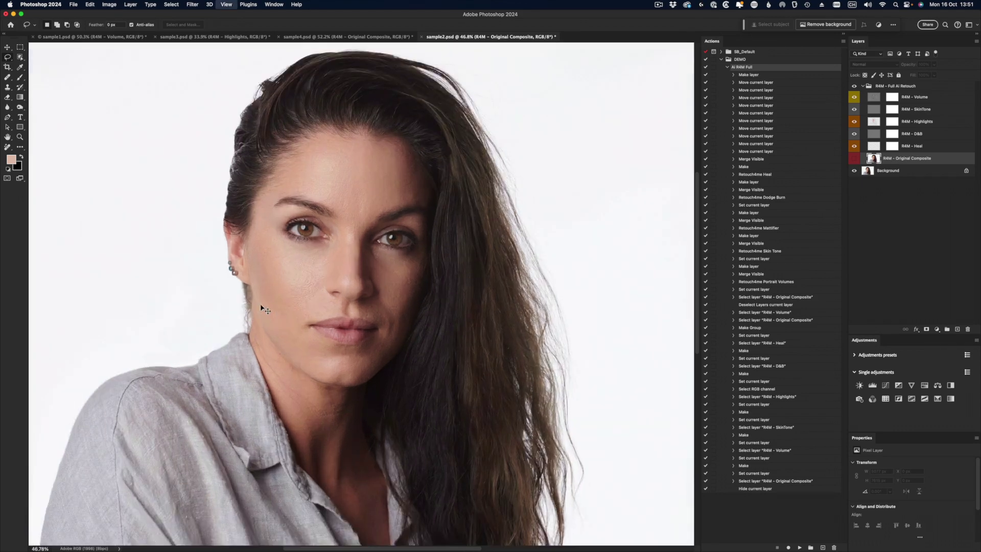
scroll(301, 247, "up", 3)
scroll(302, 247, "left", 3)
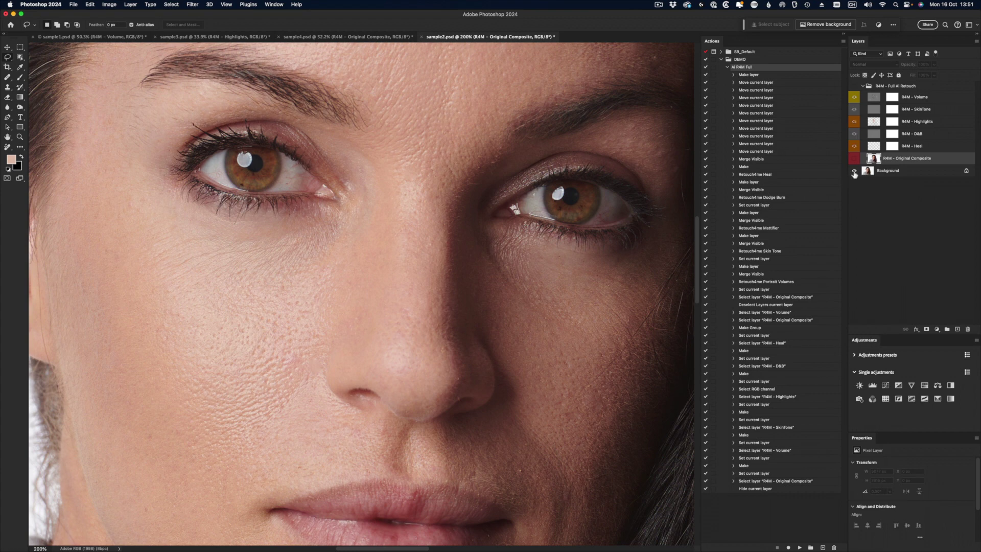
left_click(854, 172, "alt")
left_click(853, 173, "alt")
key("super+0")
left_click(898, 97)
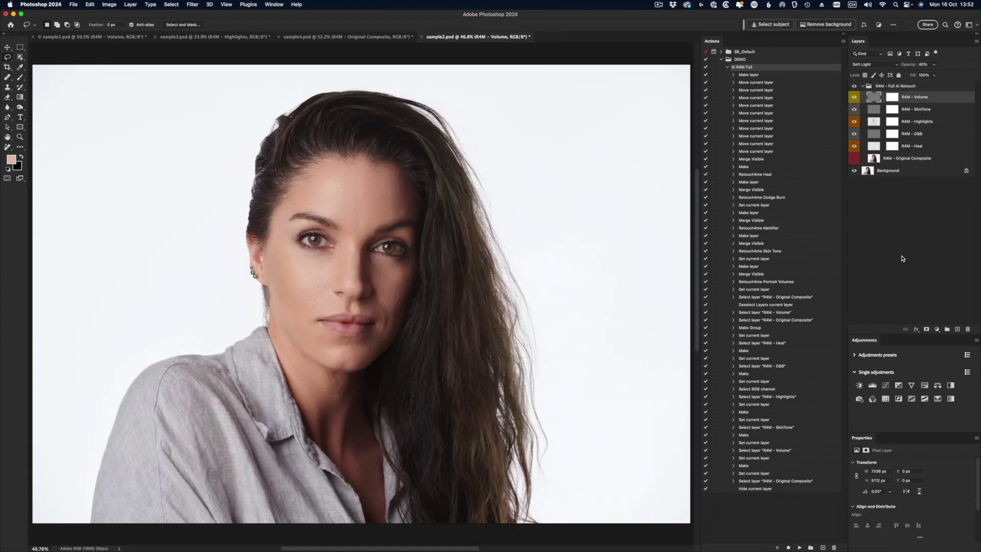
left_click(892, 87)
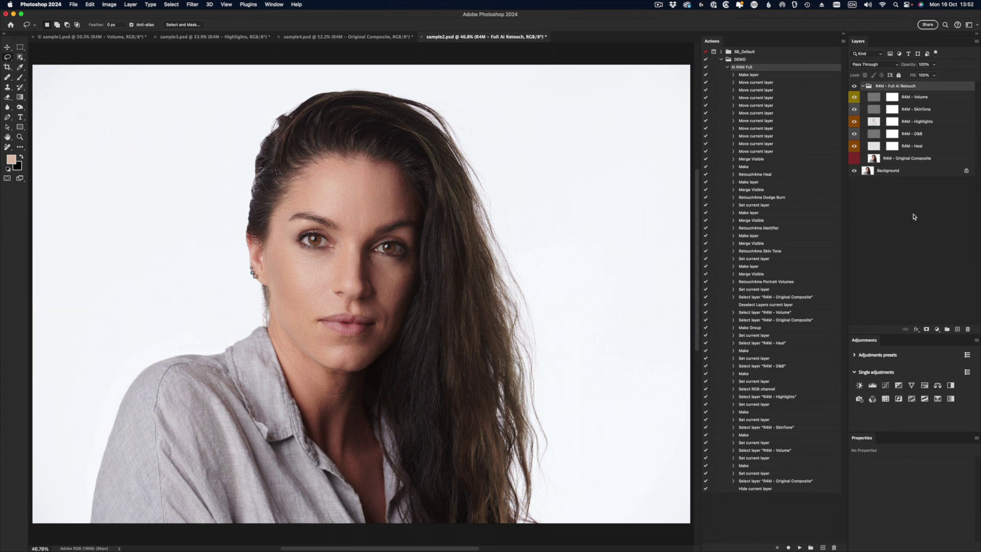
- Add a Color Balance layer shifting the Shadows to Green +10 and Blue +11
left_click(937, 386)
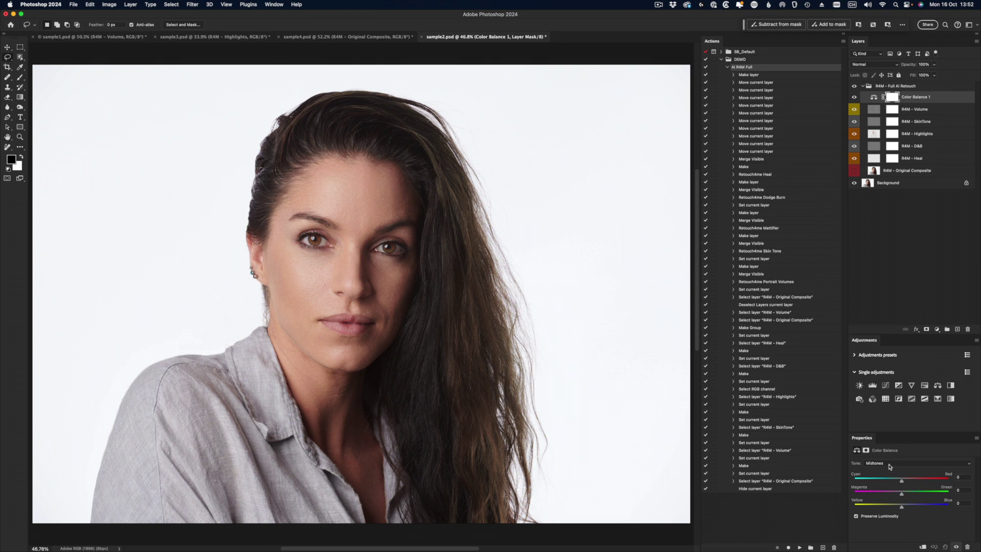
left_click(889, 357)
left_click(889, 350)
left_click_drag(901, 401, 906, 404)
left_click(907, 386)
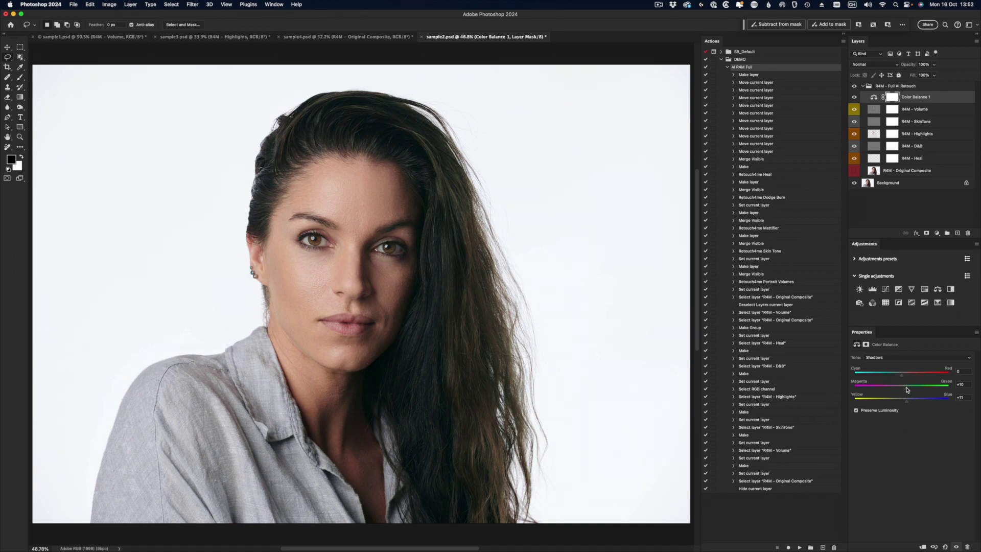